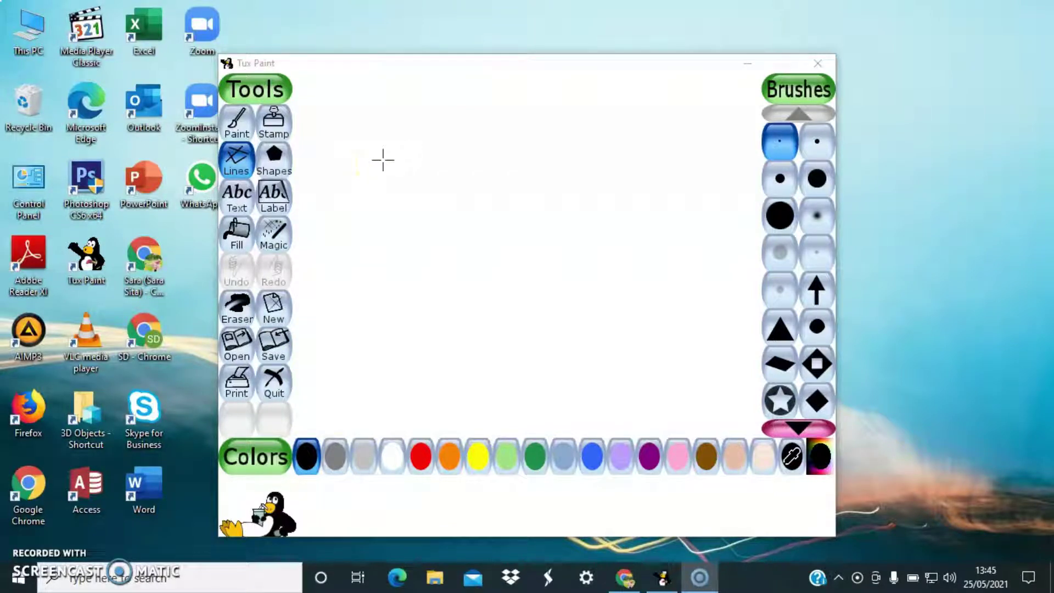
# Step: Set up the Shapes tool with a black outline Circle on the blank canvas
pyautogui.moveTo(428, 192); pyautogui.dragTo(467, 209)
pyautogui.click(243, 131)
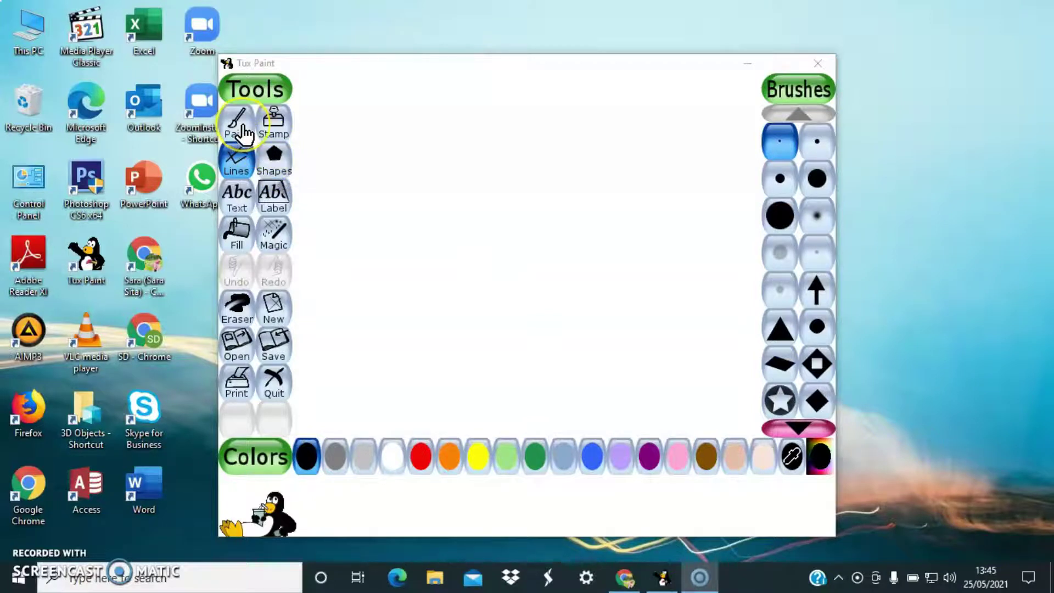
pyautogui.click(277, 174)
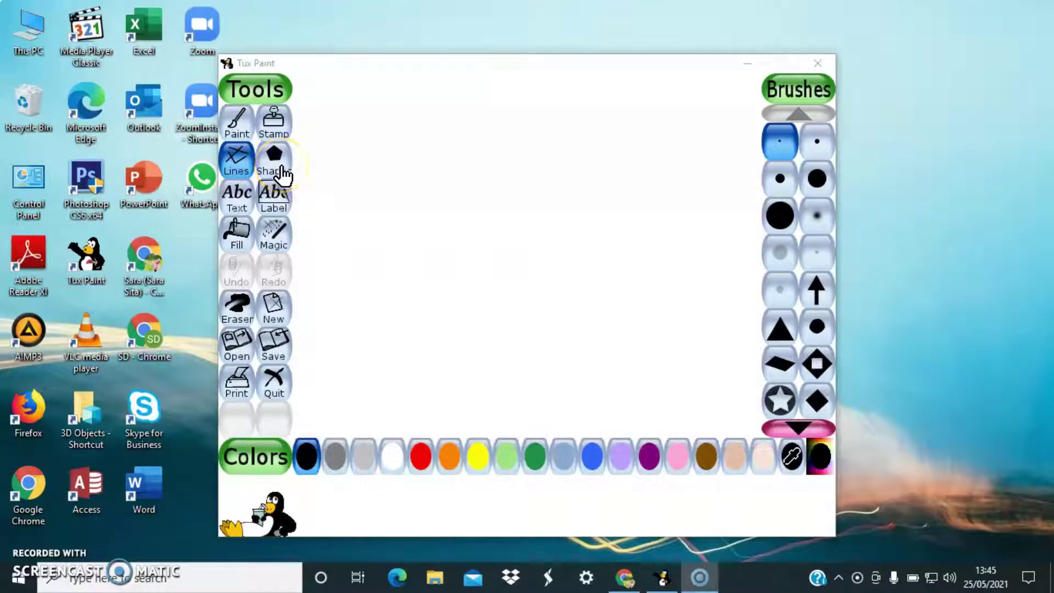
pyautogui.click(296, 173)
pyautogui.click(286, 161)
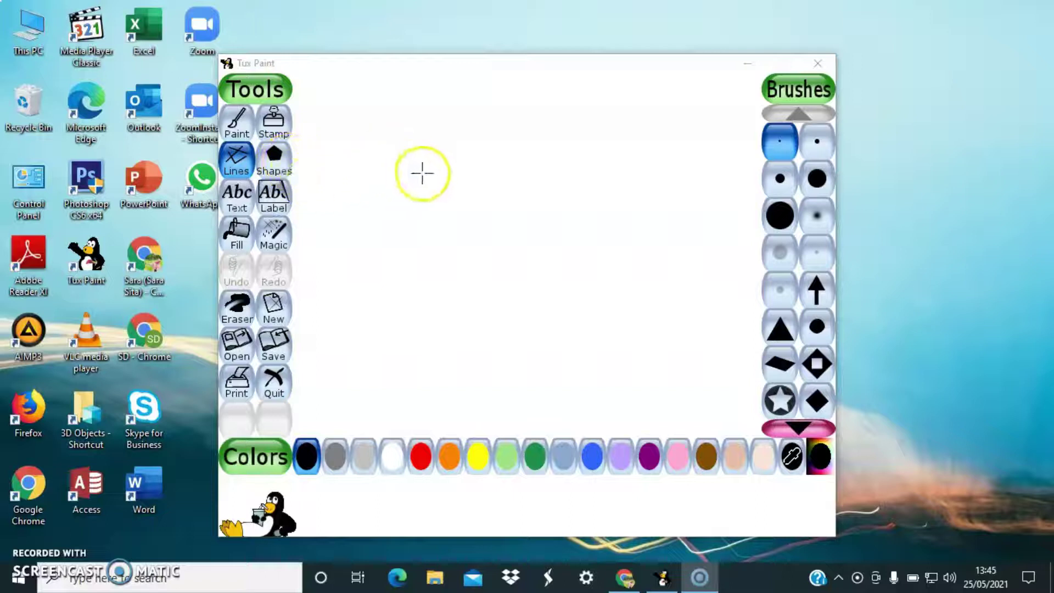
pyautogui.click(277, 159)
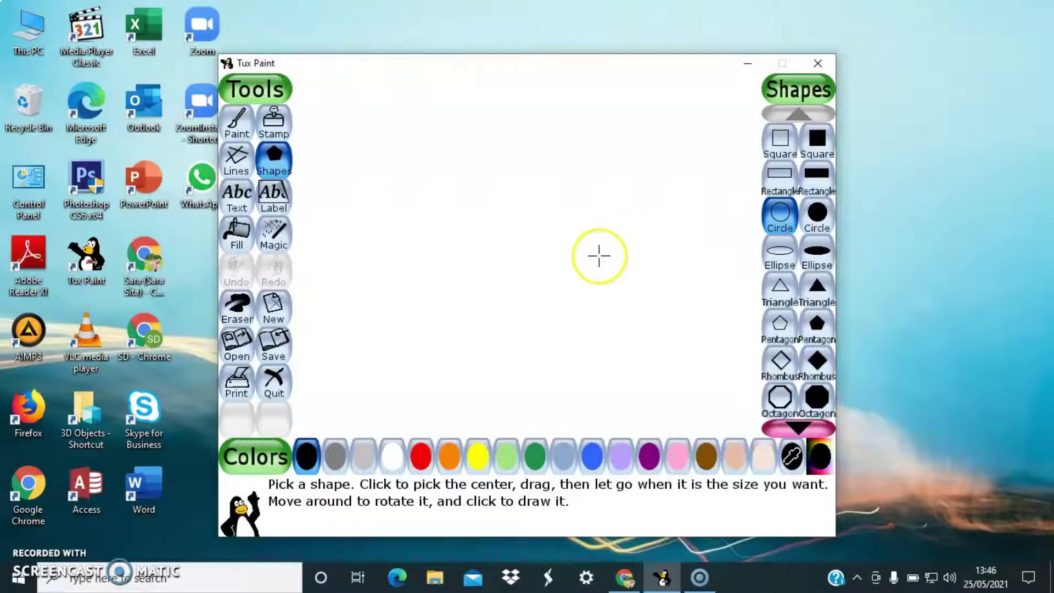
# Step: Draw a large body circle with a smaller head circle on top, redoing attempts with Undo
pyautogui.moveTo(602, 249); pyautogui.dragTo(621, 288)
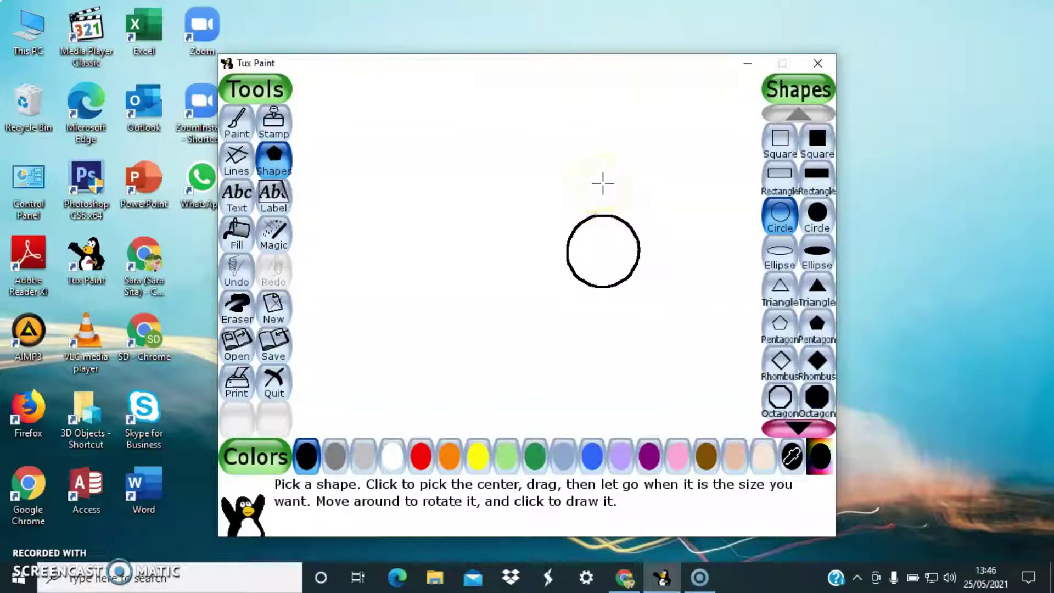
pyautogui.moveTo(603, 186); pyautogui.dragTo(616, 216)
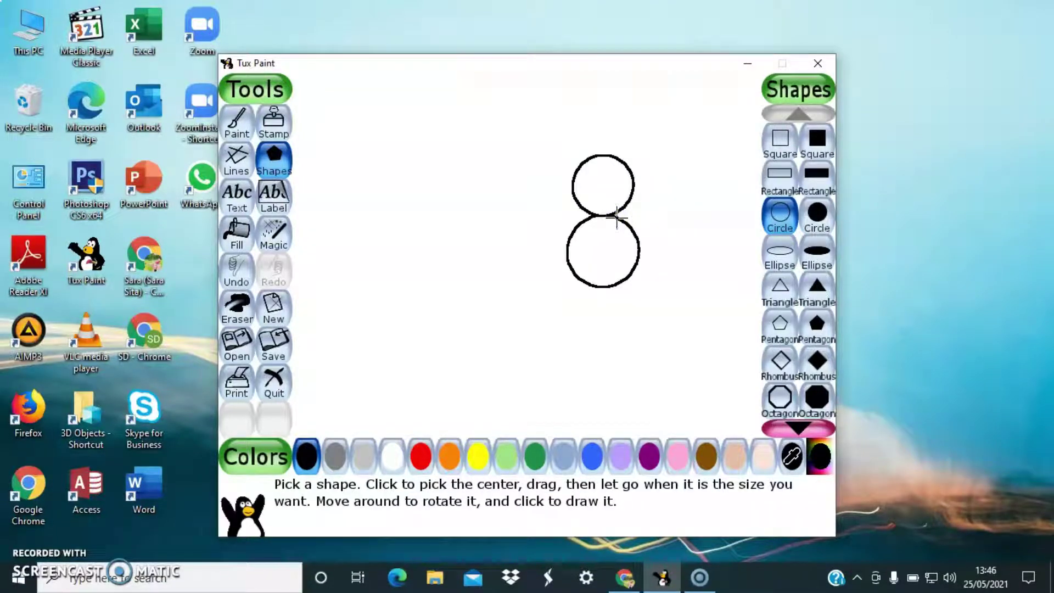
pyautogui.click(591, 163)
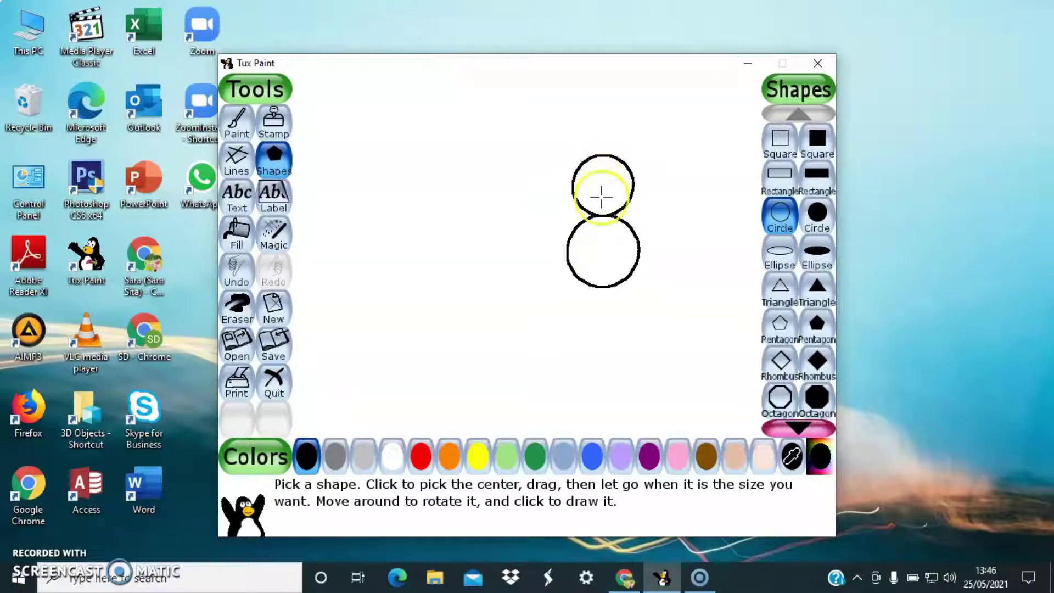
pyautogui.click(233, 281)
pyautogui.click(232, 281)
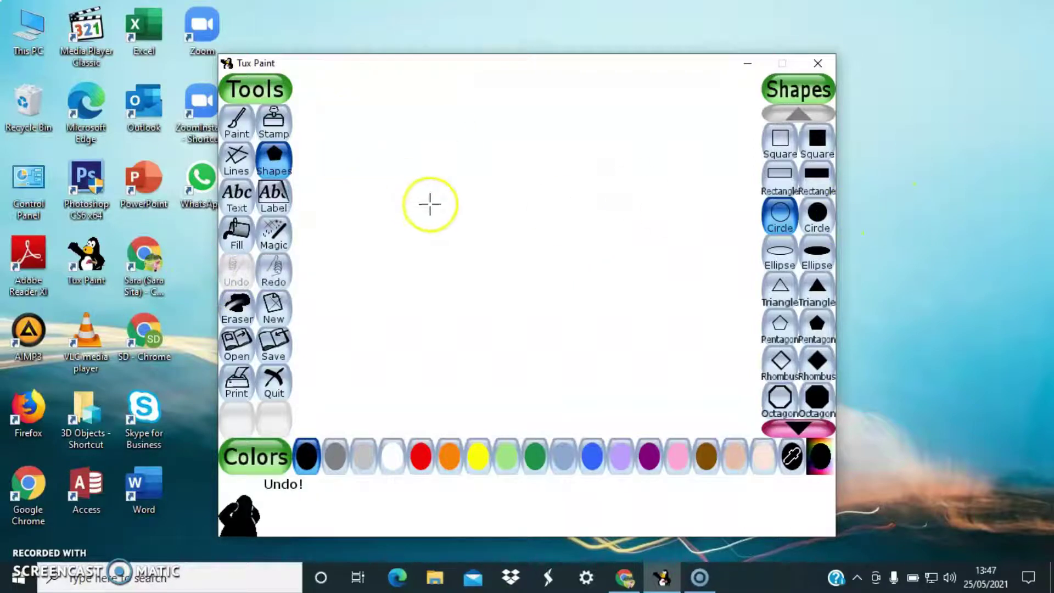
pyautogui.moveTo(623, 259); pyautogui.dragTo(663, 289)
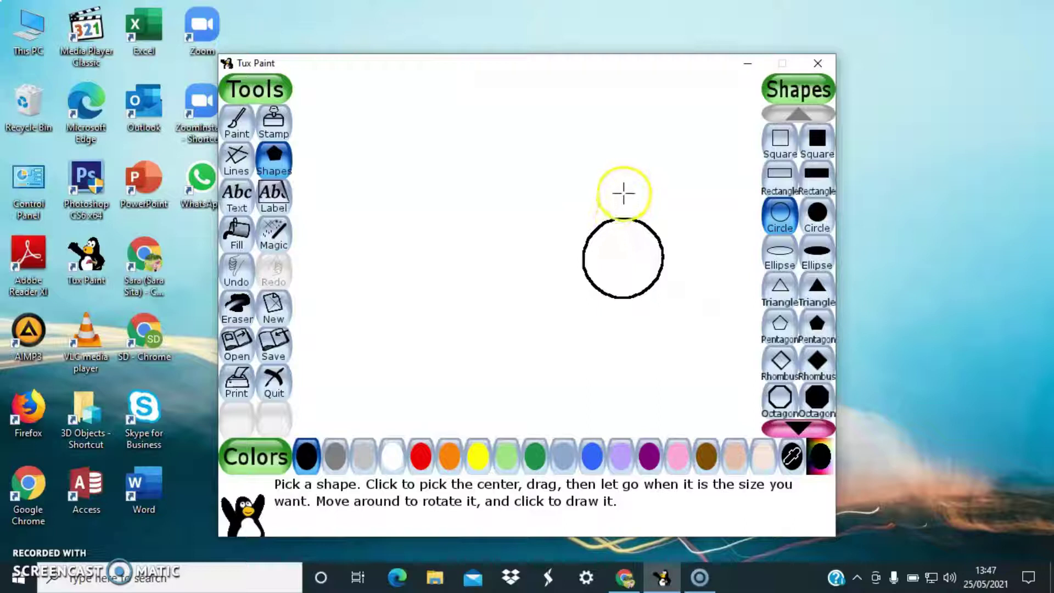
pyautogui.moveTo(623, 193); pyautogui.dragTo(638, 219)
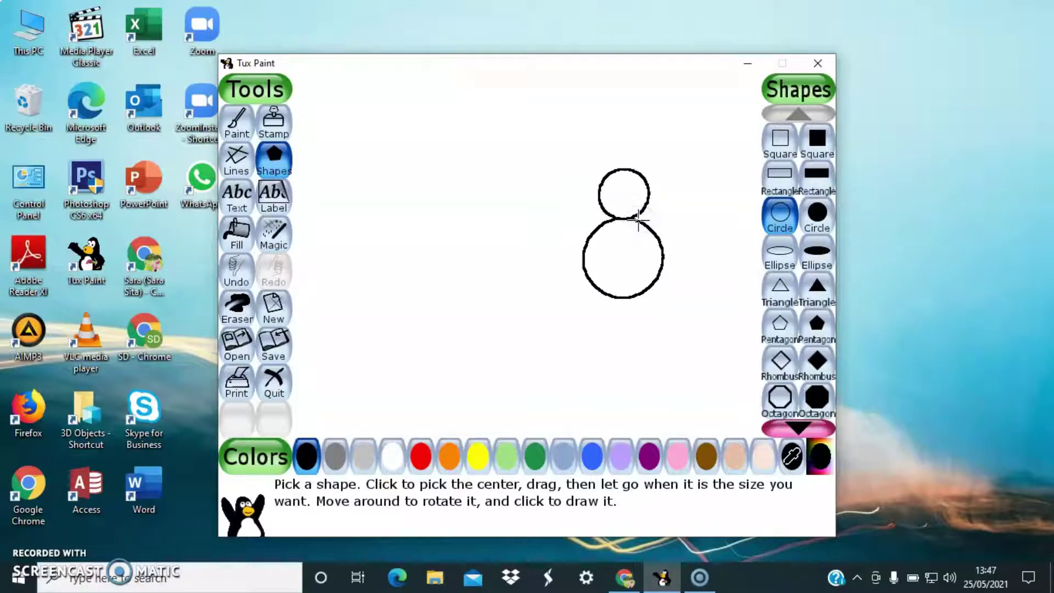
pyautogui.click(236, 273)
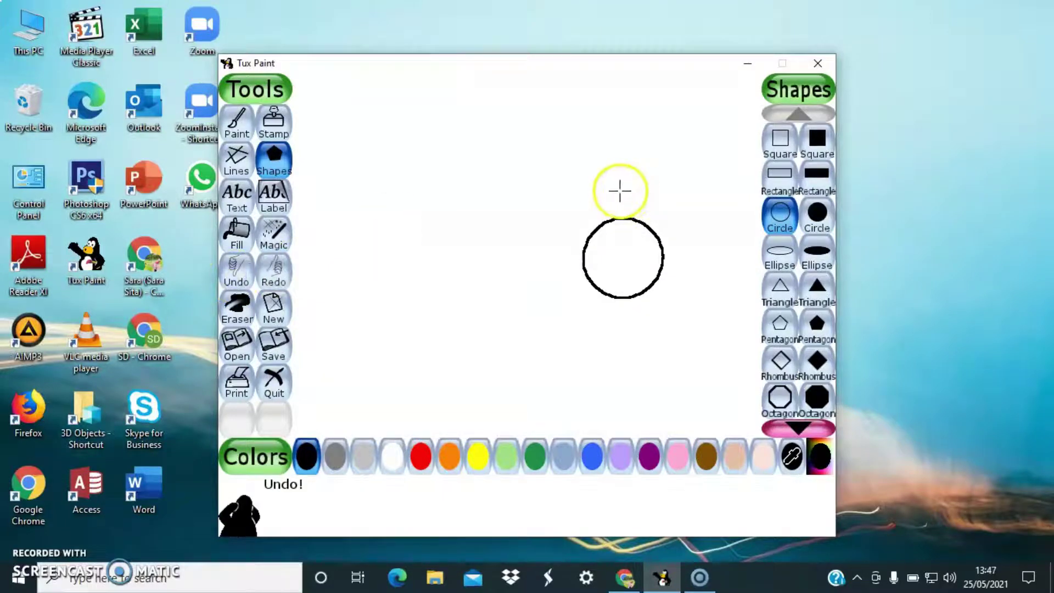
pyautogui.moveTo(620, 189); pyautogui.dragTo(646, 220)
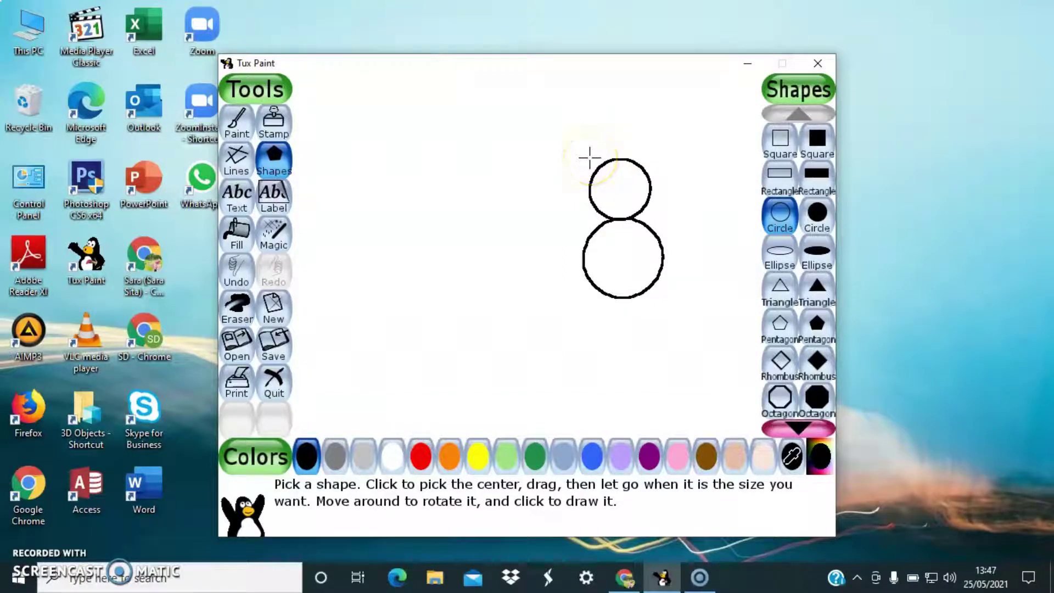
# Step: Add two small ear circles atop the head and arm circles on both sides of the body
pyautogui.moveTo(587, 157); pyautogui.dragTo(605, 169)
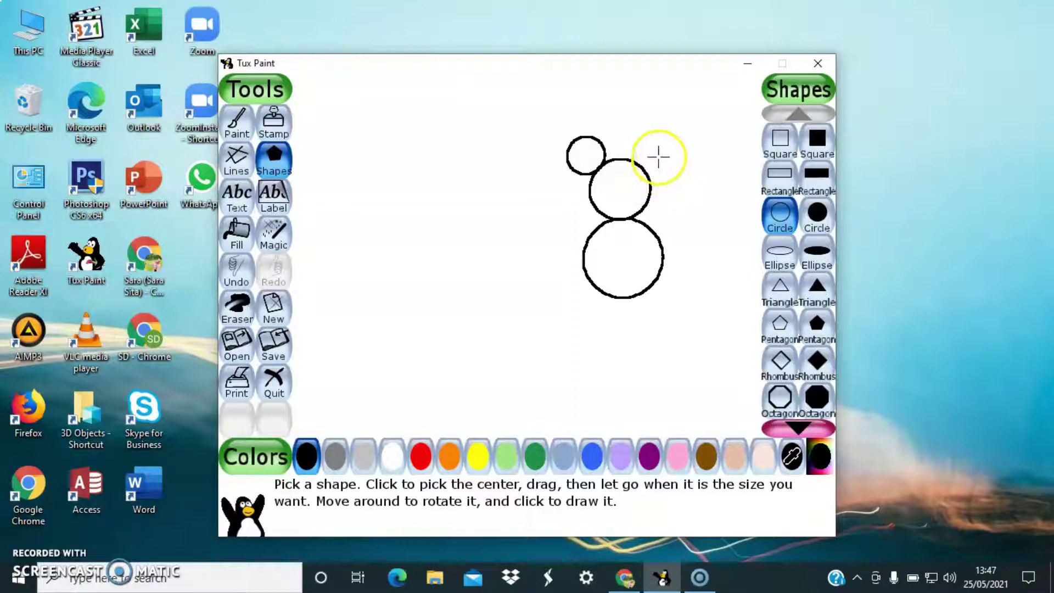
pyautogui.moveTo(658, 157); pyautogui.dragTo(667, 177)
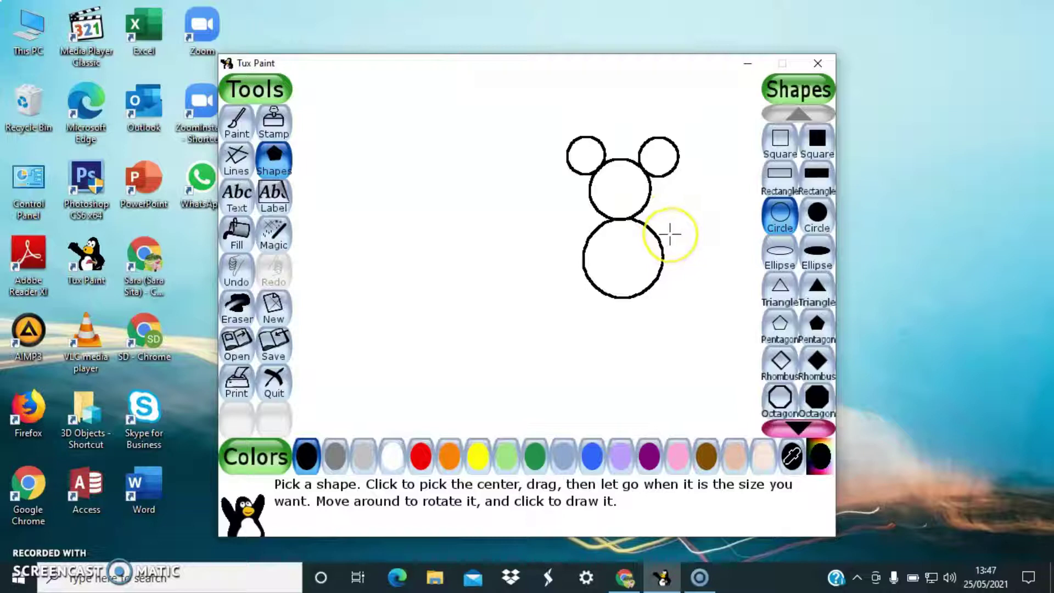
pyautogui.moveTo(670, 234); pyautogui.dragTo(678, 250)
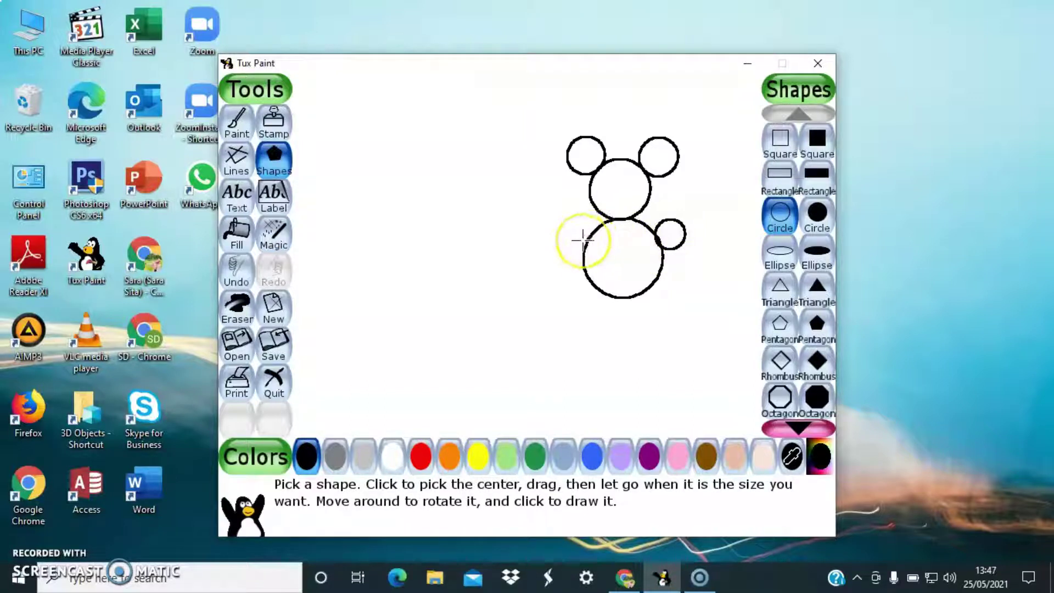
pyautogui.moveTo(573, 238); pyautogui.dragTo(588, 245)
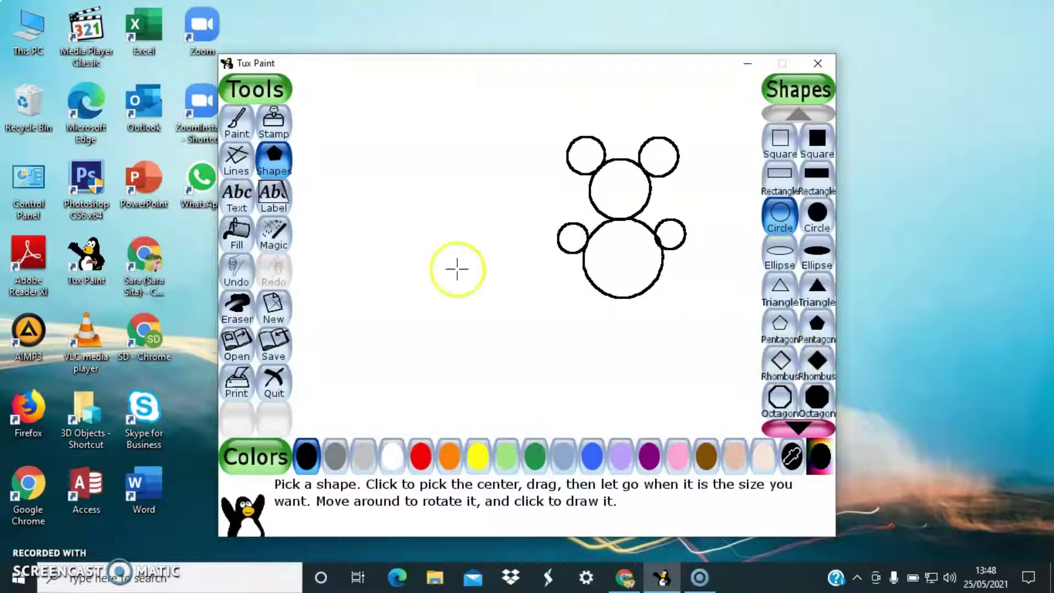
# Step: Replace the arms with one small circle at the body's left and select the smallest eraser
pyautogui.click(235, 268)
pyautogui.click(232, 269)
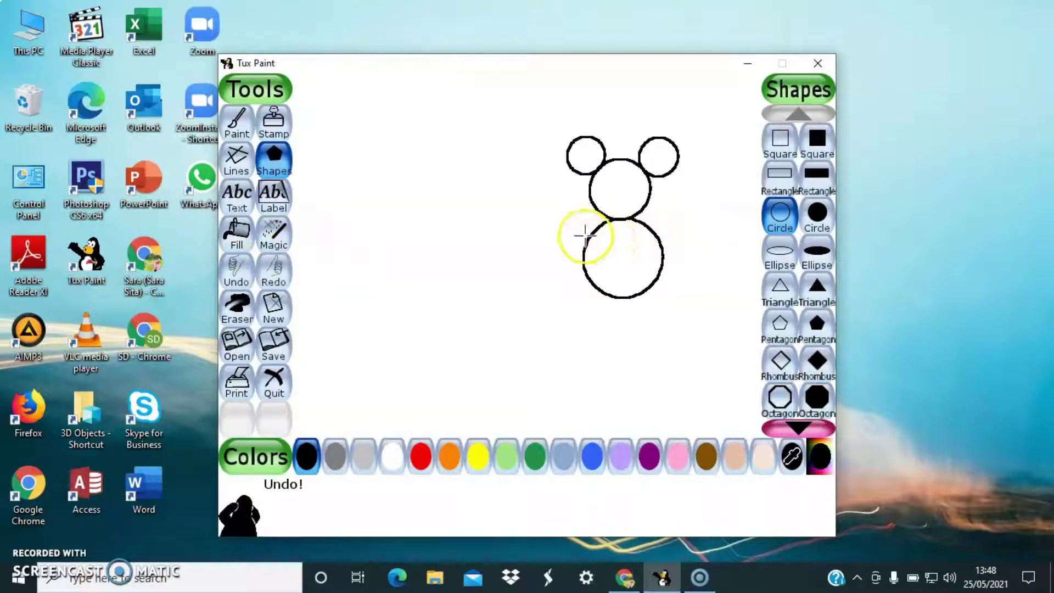
pyautogui.moveTo(596, 242); pyautogui.dragTo(595, 240)
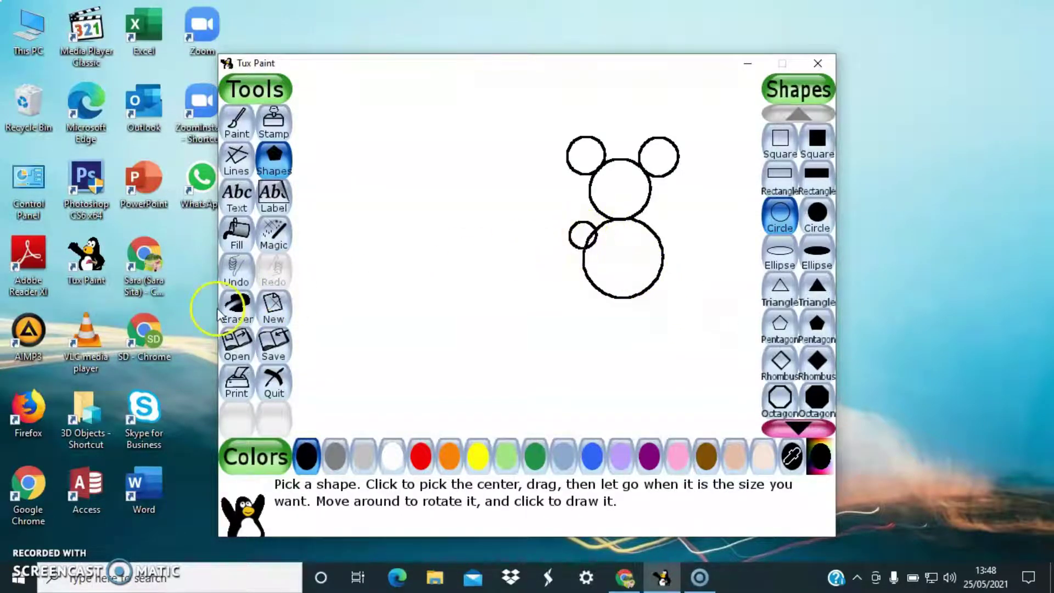
pyautogui.click(236, 305)
pyautogui.click(823, 197)
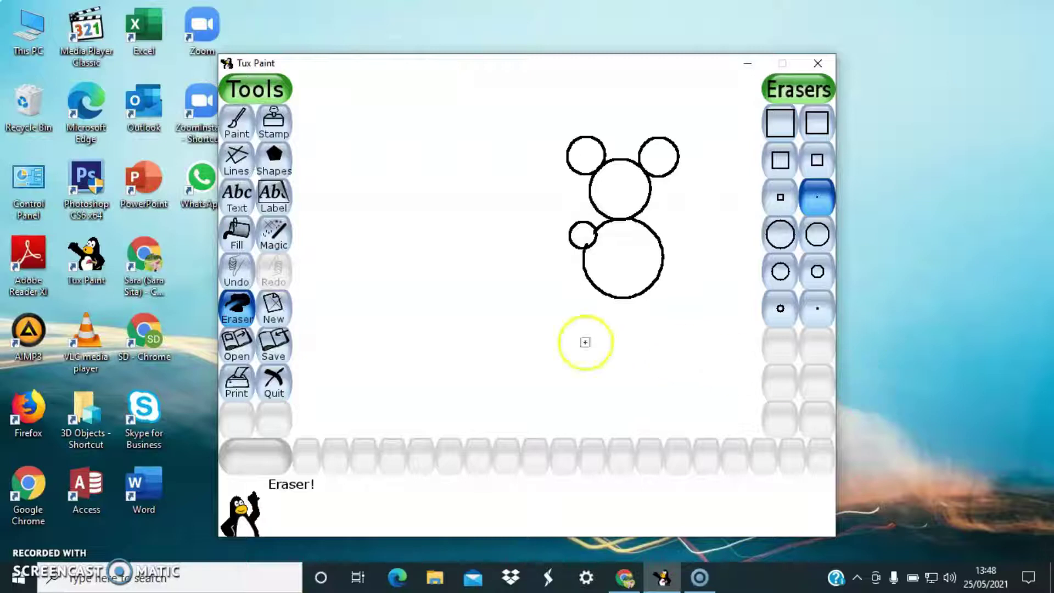
# Step: Undo the left circle and redraw small arm circles on both sides of the body
pyautogui.click(234, 268)
pyautogui.click(234, 270)
pyautogui.click(273, 163)
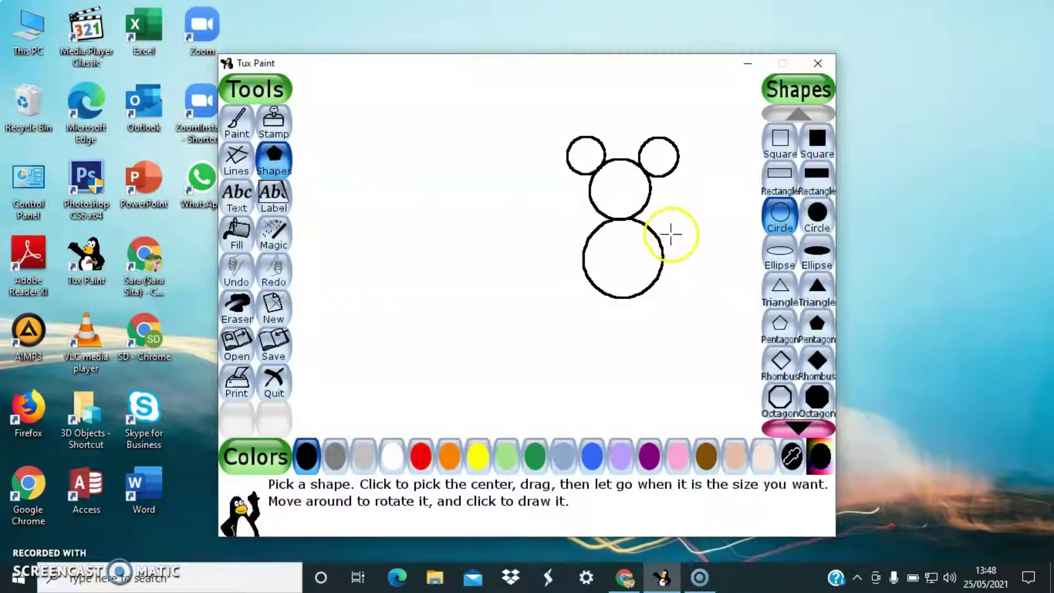
pyautogui.moveTo(666, 232); pyautogui.dragTo(673, 244)
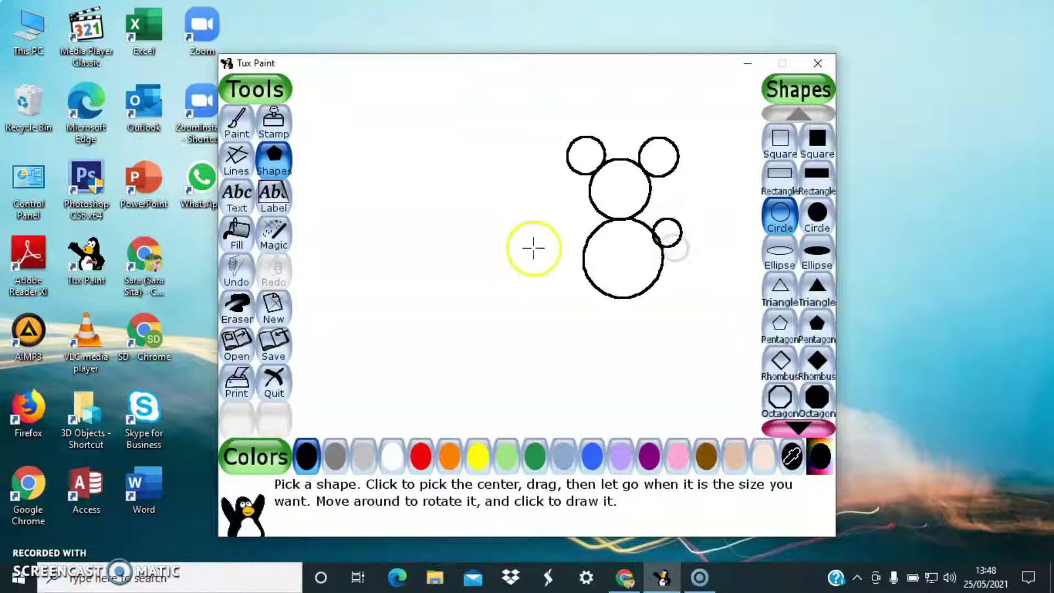
pyautogui.moveTo(577, 235); pyautogui.dragTo(585, 247)
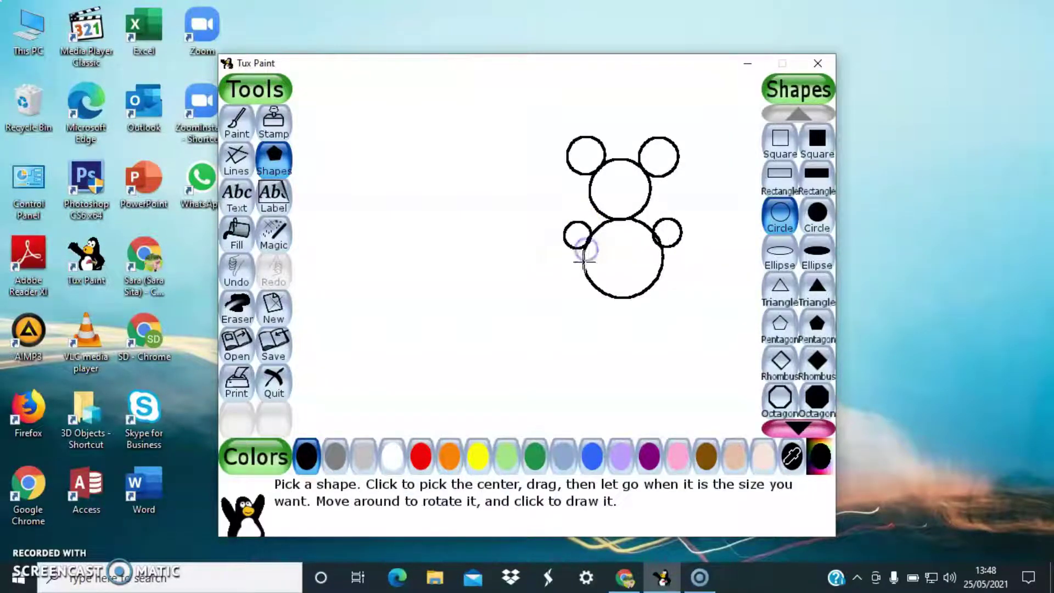
# Step: Try two foot circles below the body, then undo the right one
pyautogui.click(587, 296)
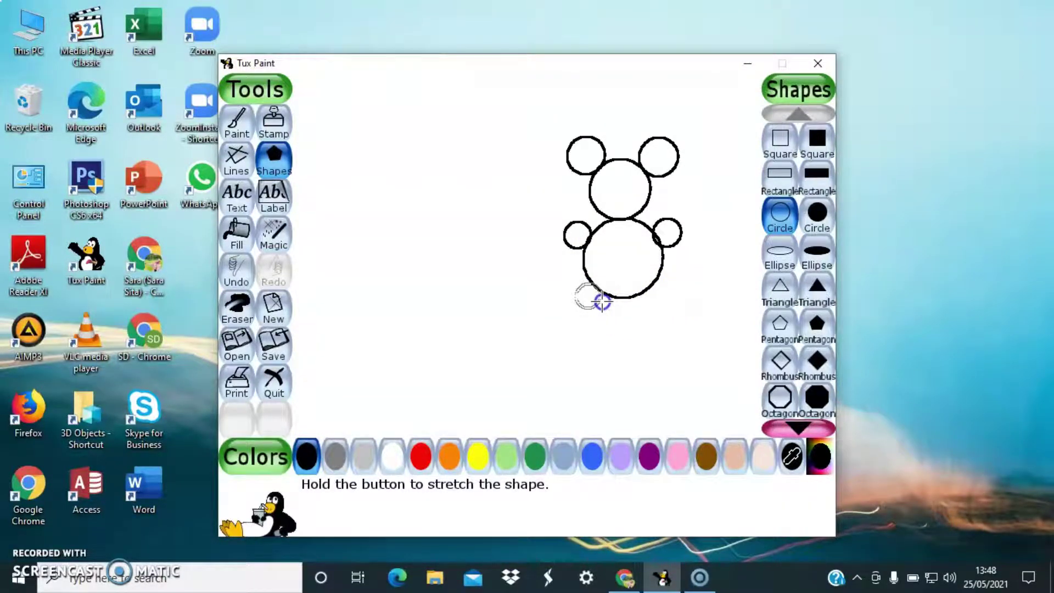
pyautogui.moveTo(602, 301); pyautogui.dragTo(603, 302)
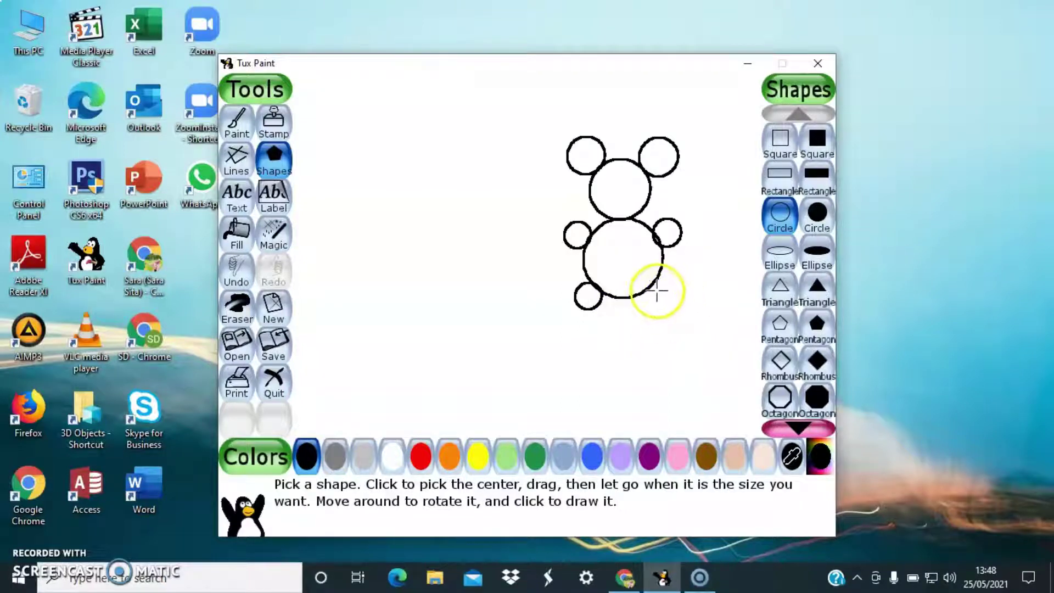
pyautogui.moveTo(659, 291); pyautogui.dragTo(671, 305)
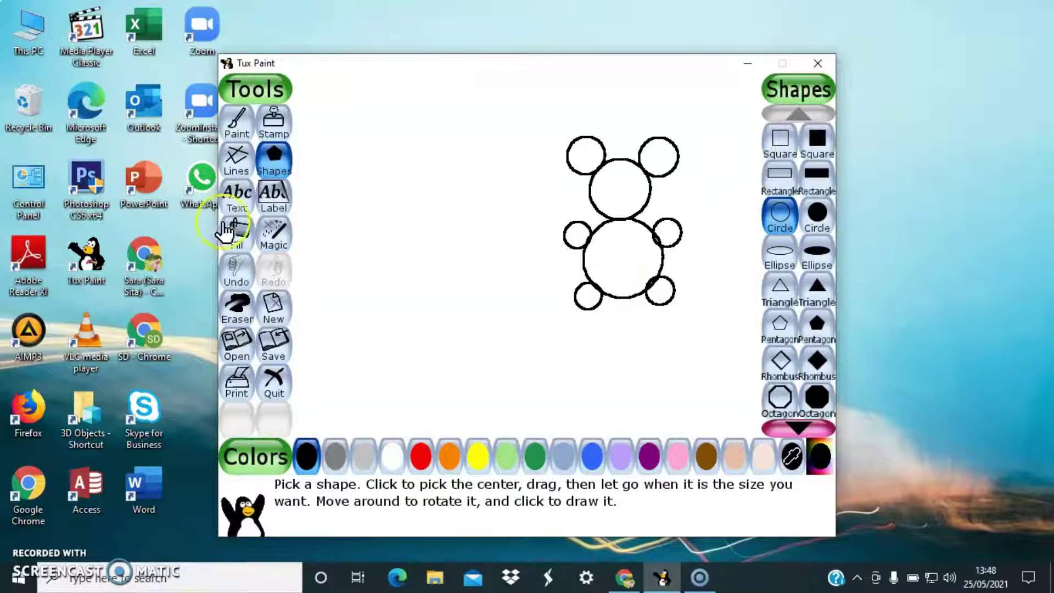
pyautogui.click(244, 273)
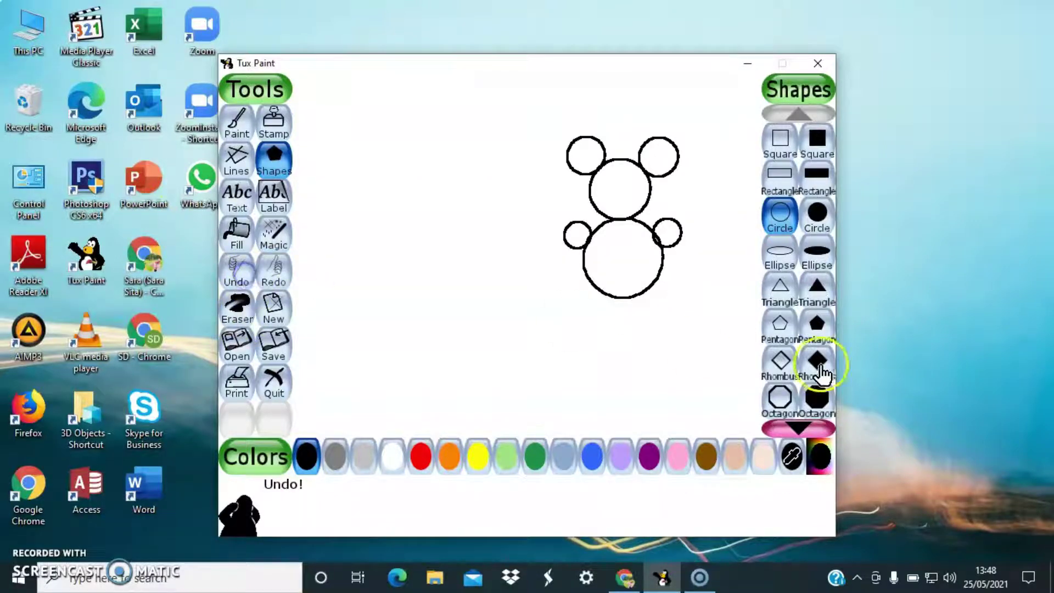
# Step: Draw two flat outline ellipse feet beneath the left and right of the body
pyautogui.click(790, 264)
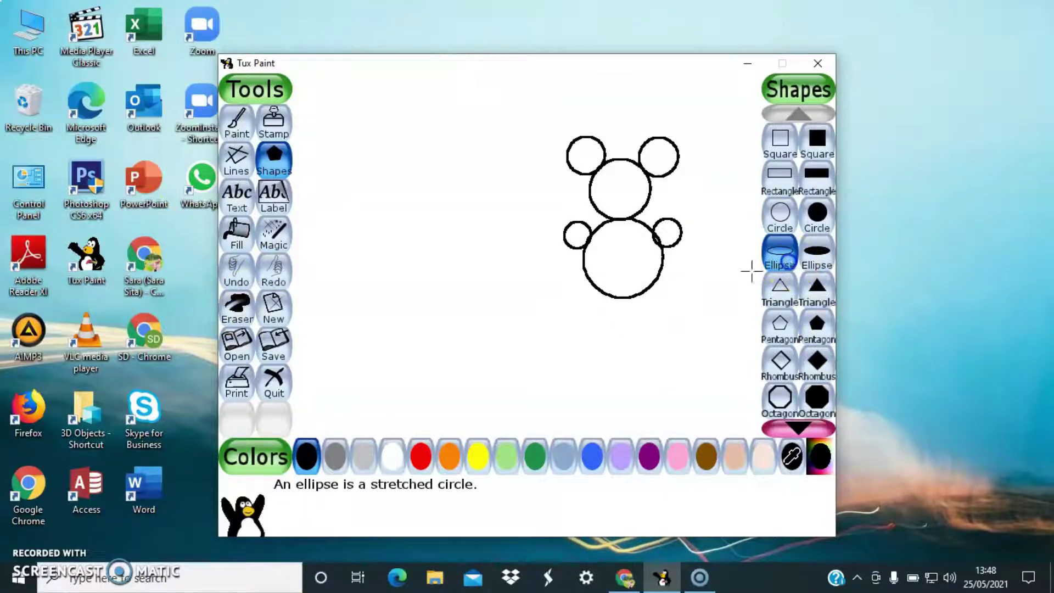
pyautogui.click(583, 294)
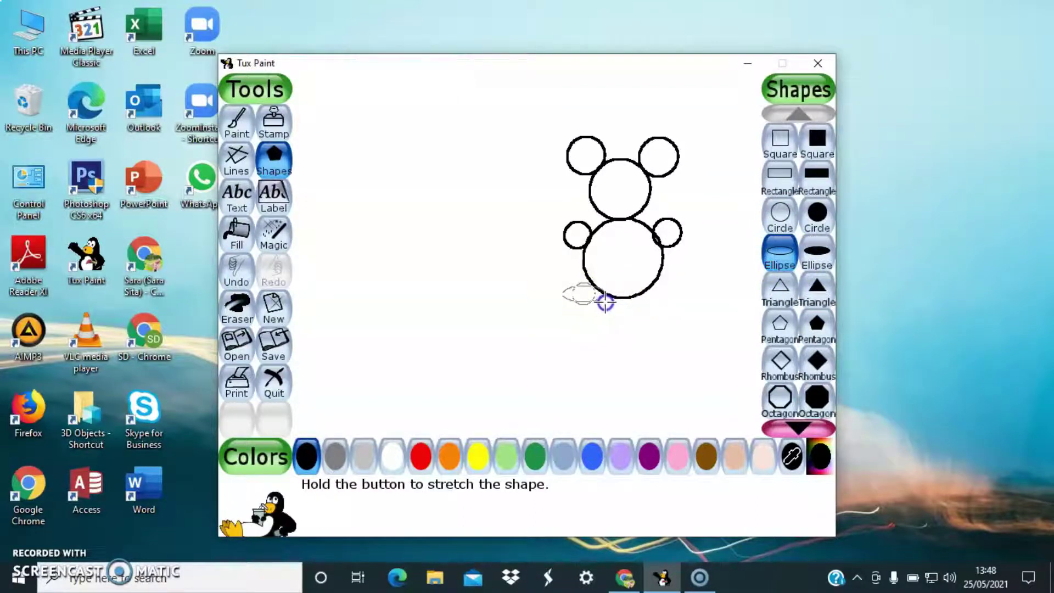
pyautogui.moveTo(605, 301); pyautogui.dragTo(605, 302)
pyautogui.click(604, 294)
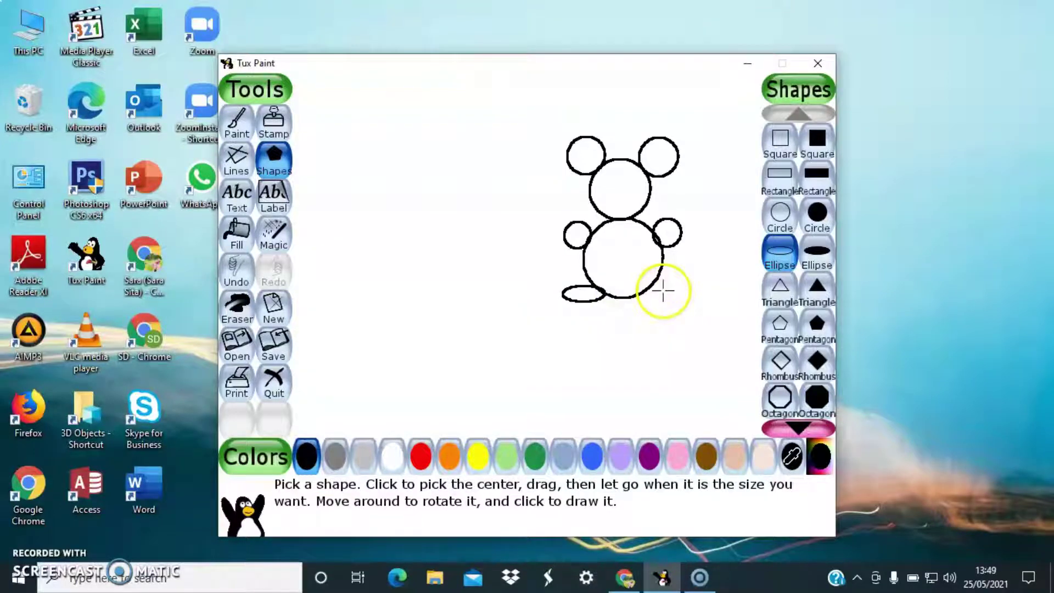
pyautogui.moveTo(662, 290); pyautogui.dragTo(666, 291)
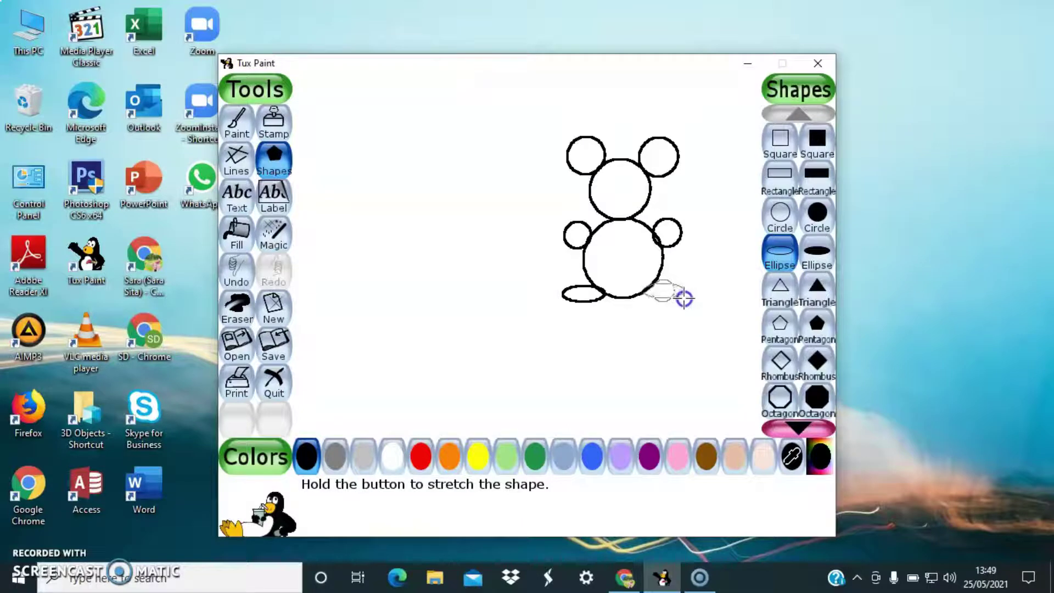
pyautogui.moveTo(683, 298); pyautogui.dragTo(684, 298)
pyautogui.click(683, 290)
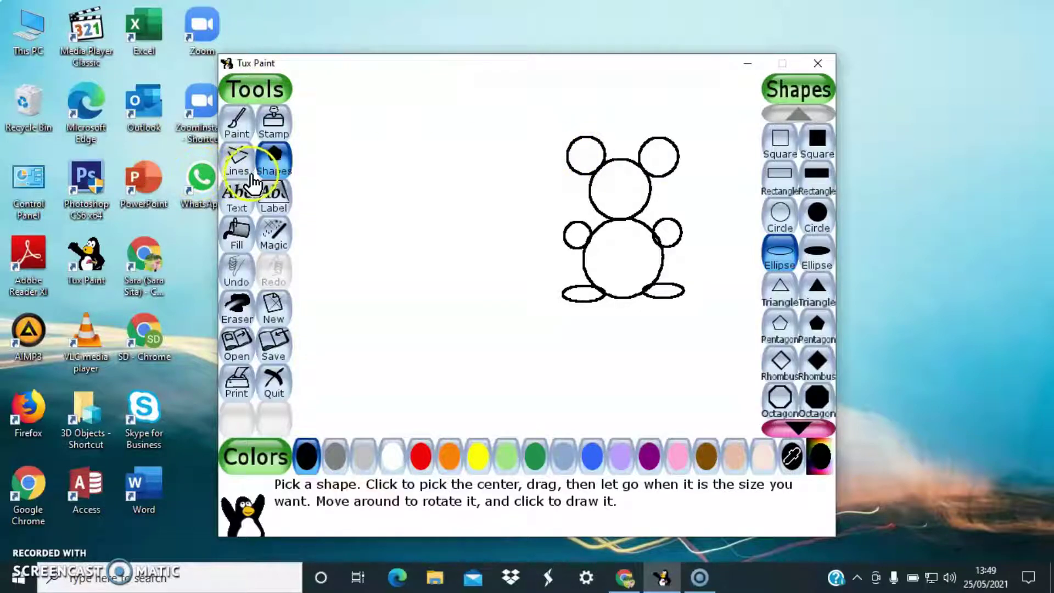
# Step: Try a black eye dot with a larger Paint brush, undo it, and choose Fill
pyautogui.click(238, 132)
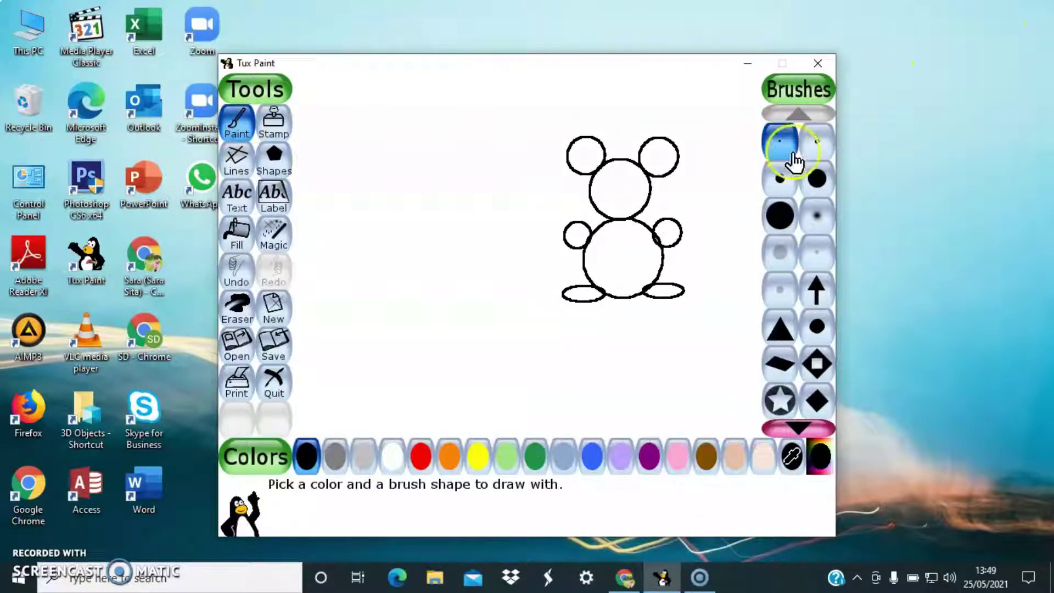
pyautogui.click(817, 186)
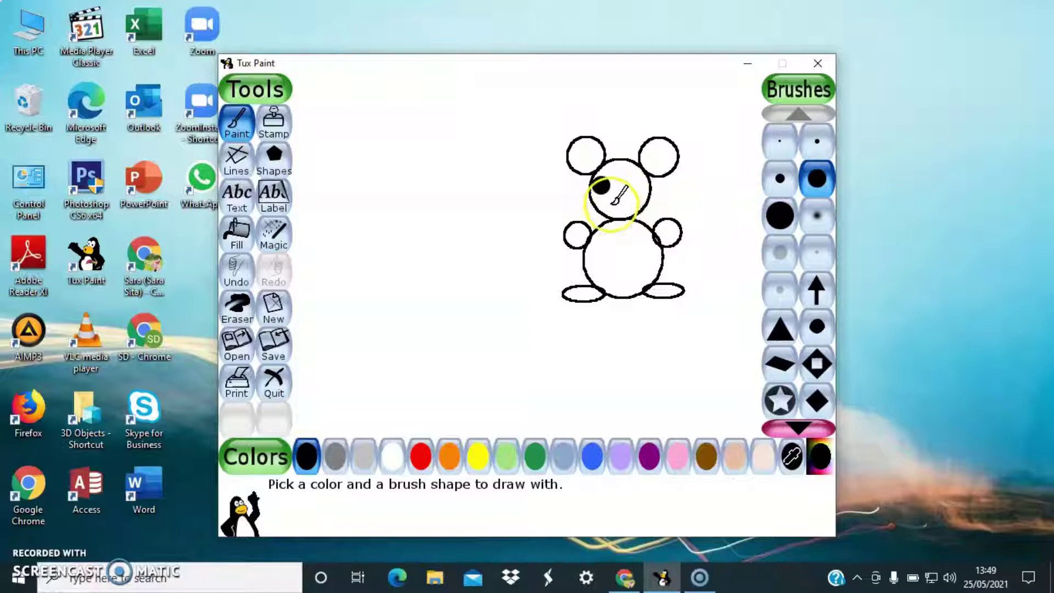
pyautogui.click(236, 277)
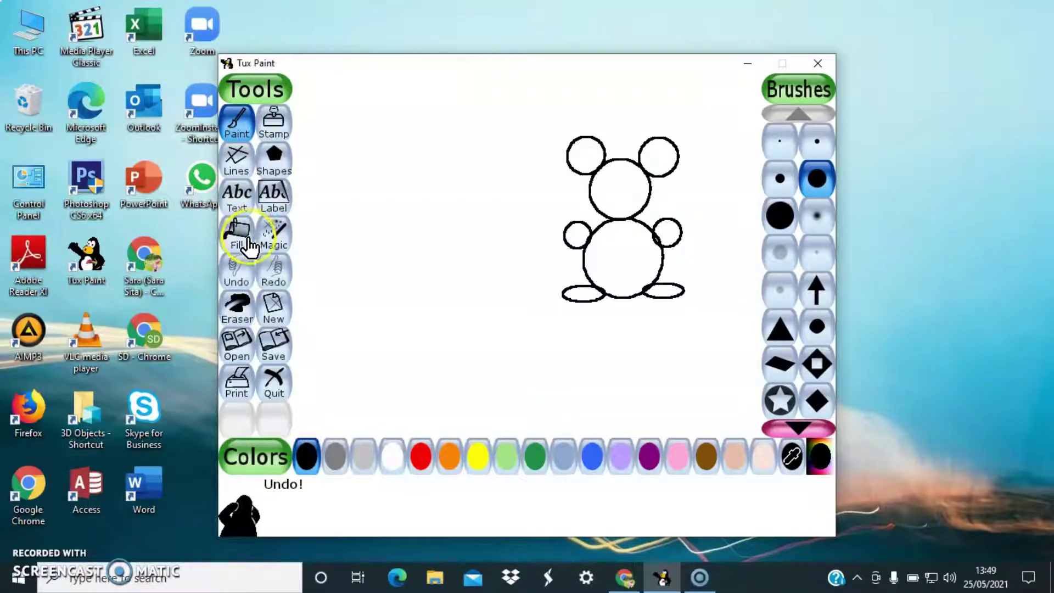
pyautogui.click(248, 246)
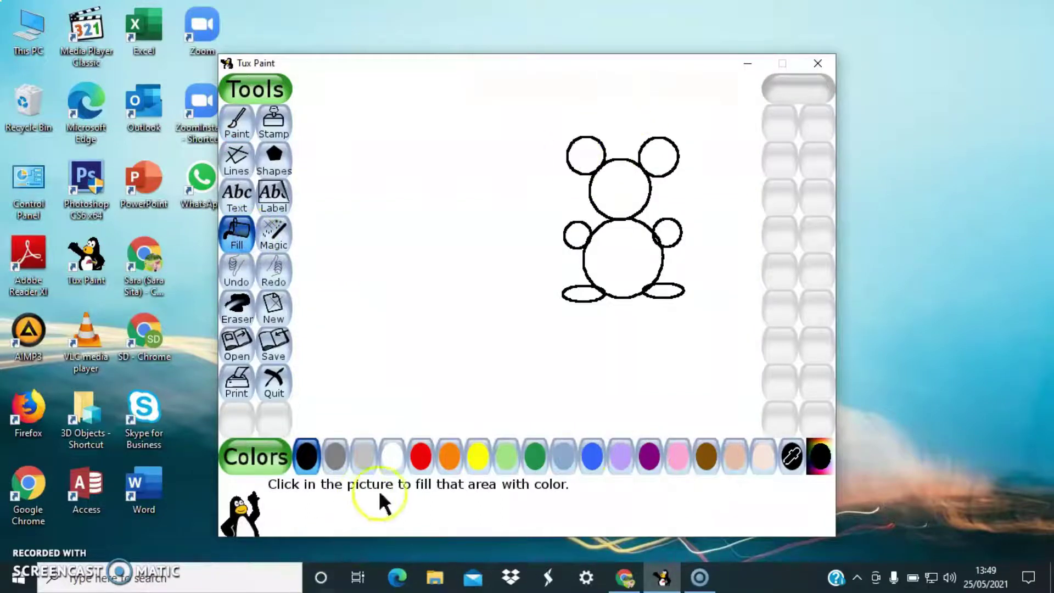
# Step: Fill the head orange and both ears red
pyautogui.click(591, 456)
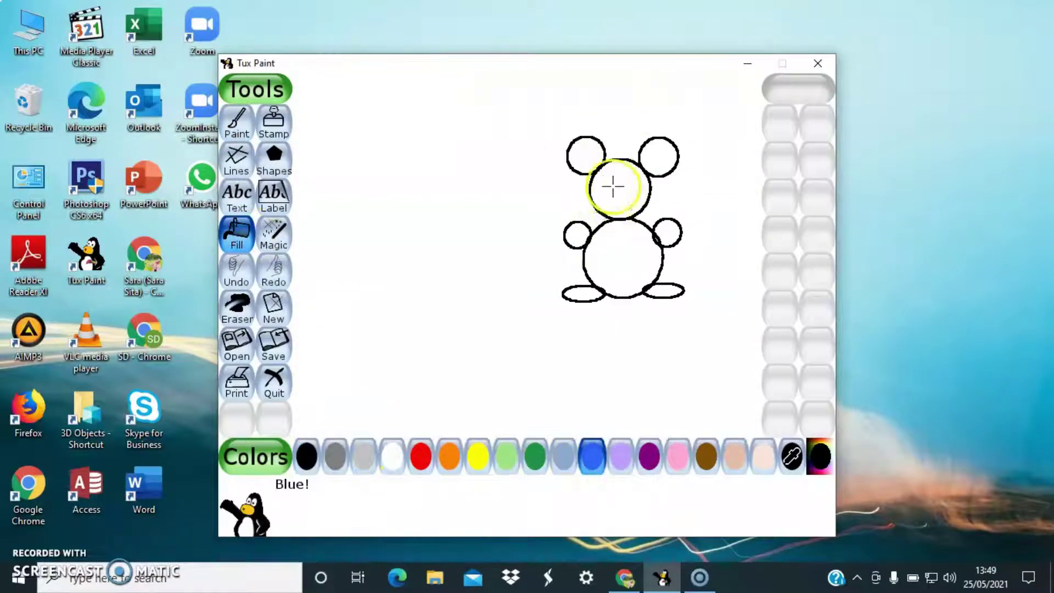
pyautogui.click(446, 458)
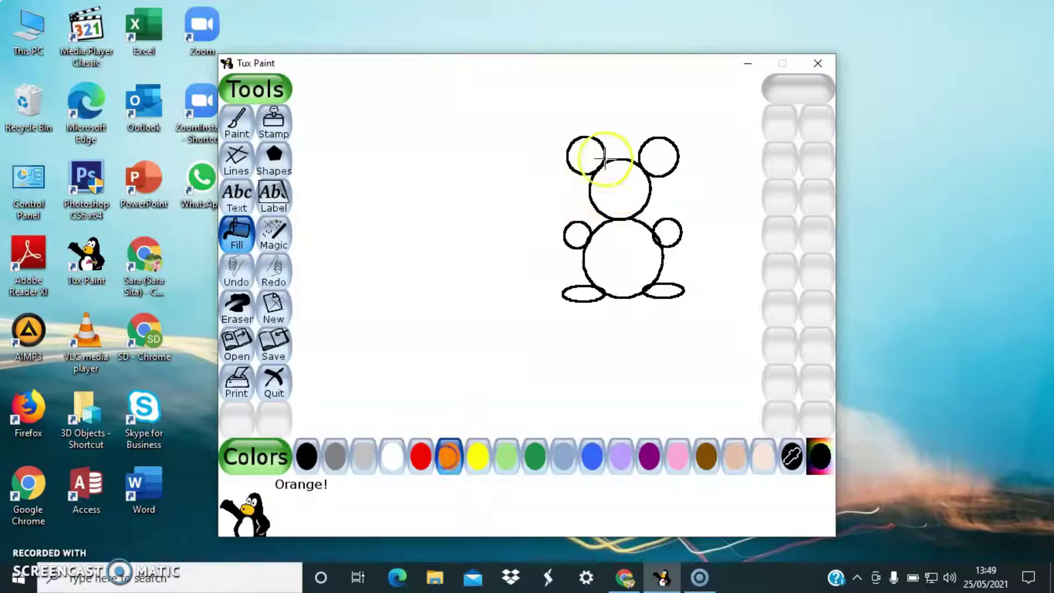
pyautogui.click(619, 182)
pyautogui.click(421, 458)
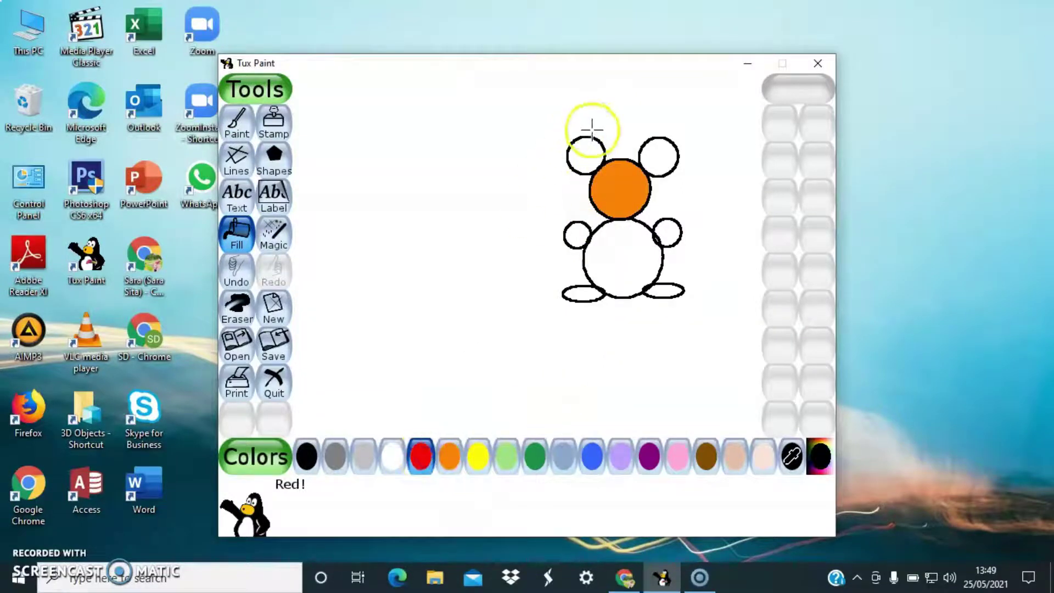
pyautogui.click(585, 155)
pyautogui.click(657, 156)
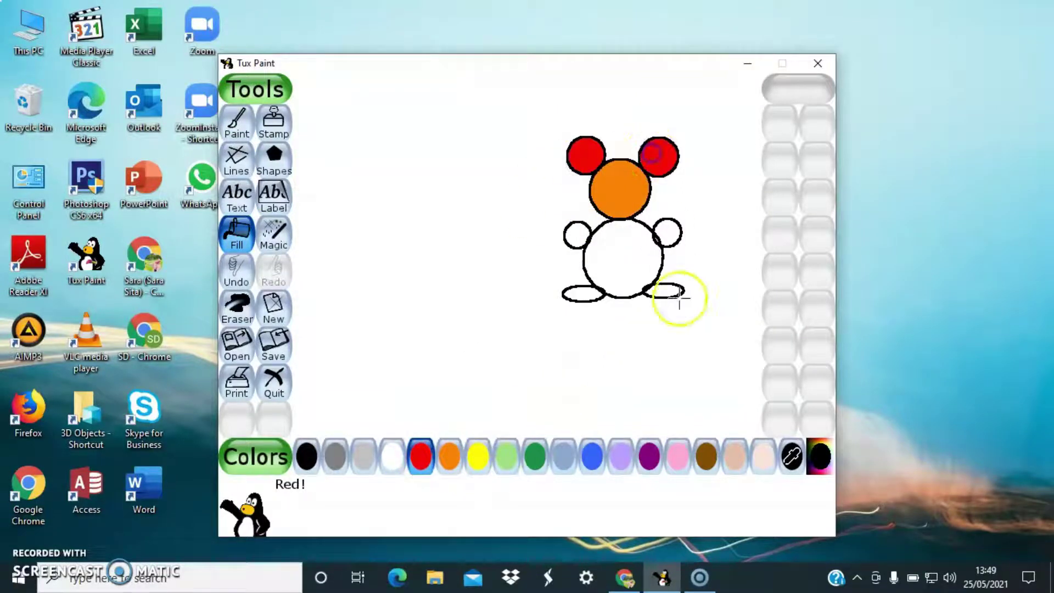
# Step: Fill the body blue and both hands and feet purple
pyautogui.click(596, 452)
pyautogui.click(623, 252)
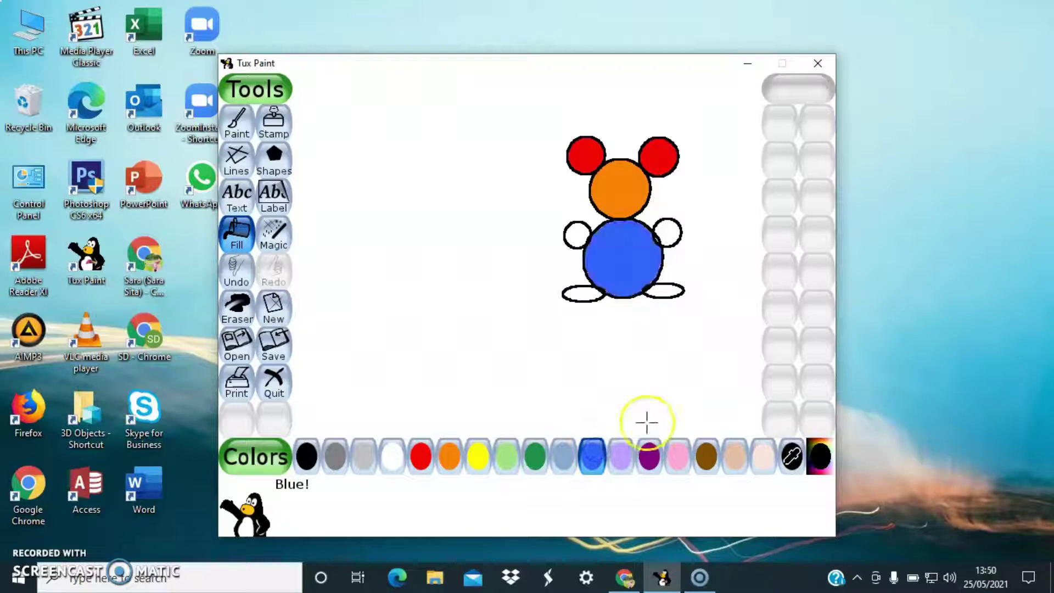
pyautogui.click(648, 461)
pyautogui.click(576, 235)
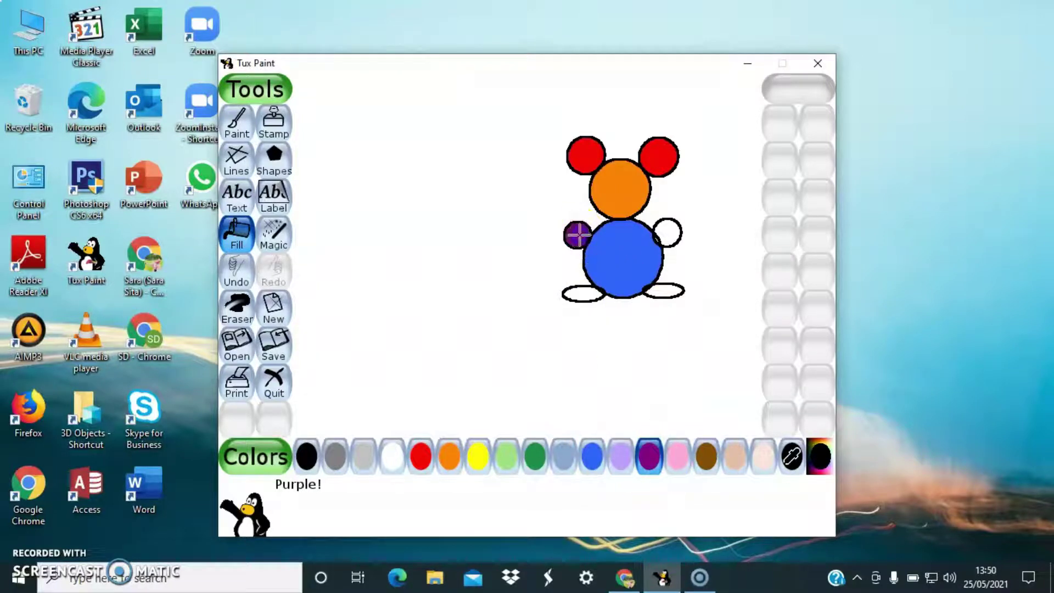
pyautogui.click(667, 232)
pyautogui.click(580, 293)
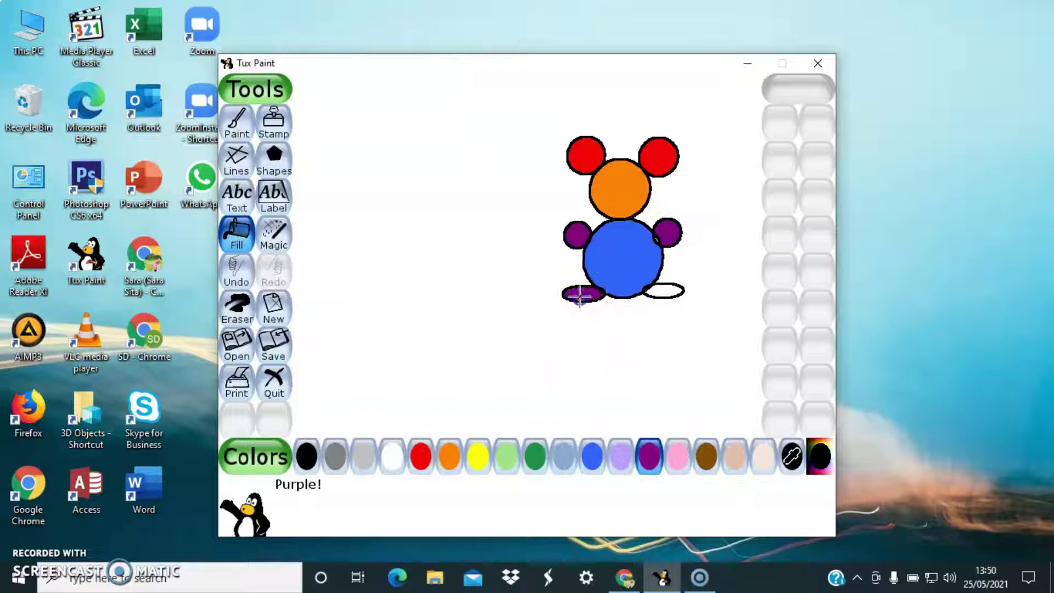
pyautogui.click(663, 290)
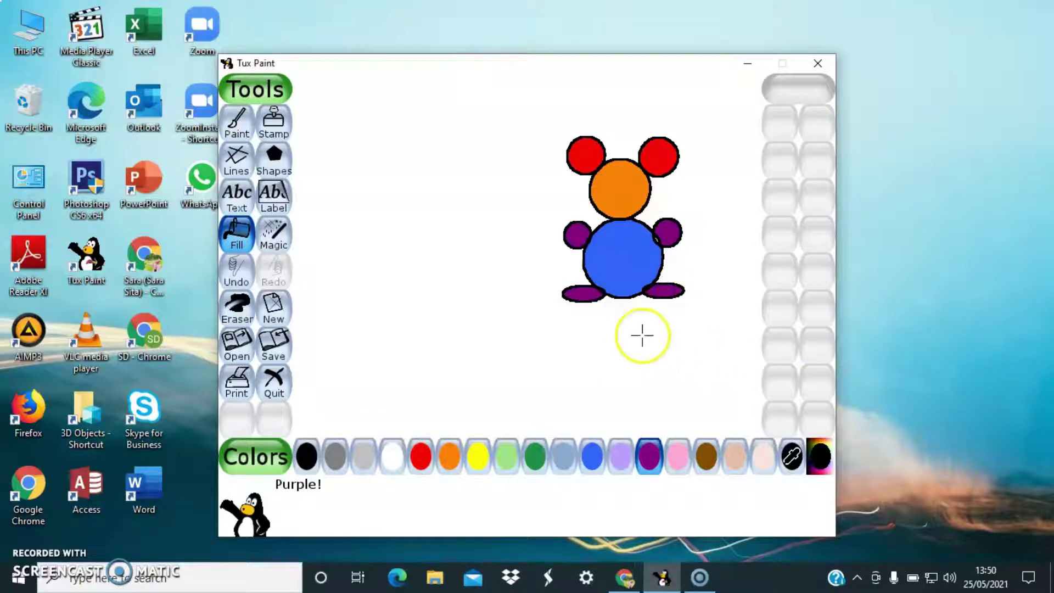
pyautogui.click(240, 137)
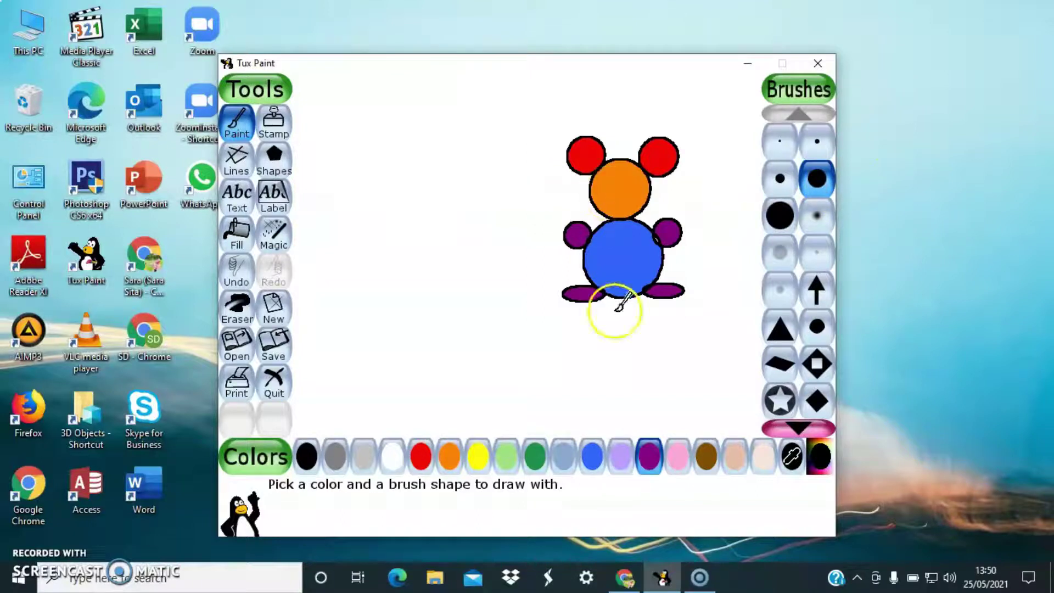
# Step: Paint a tan nose on the head with a smaller round brush
pyautogui.click(508, 458)
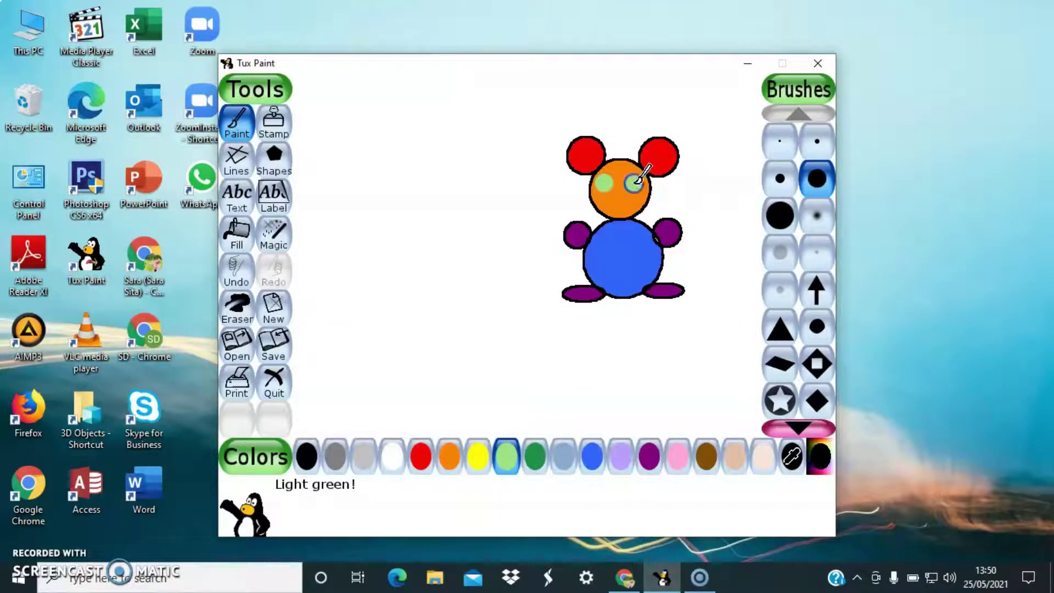
pyautogui.click(779, 178)
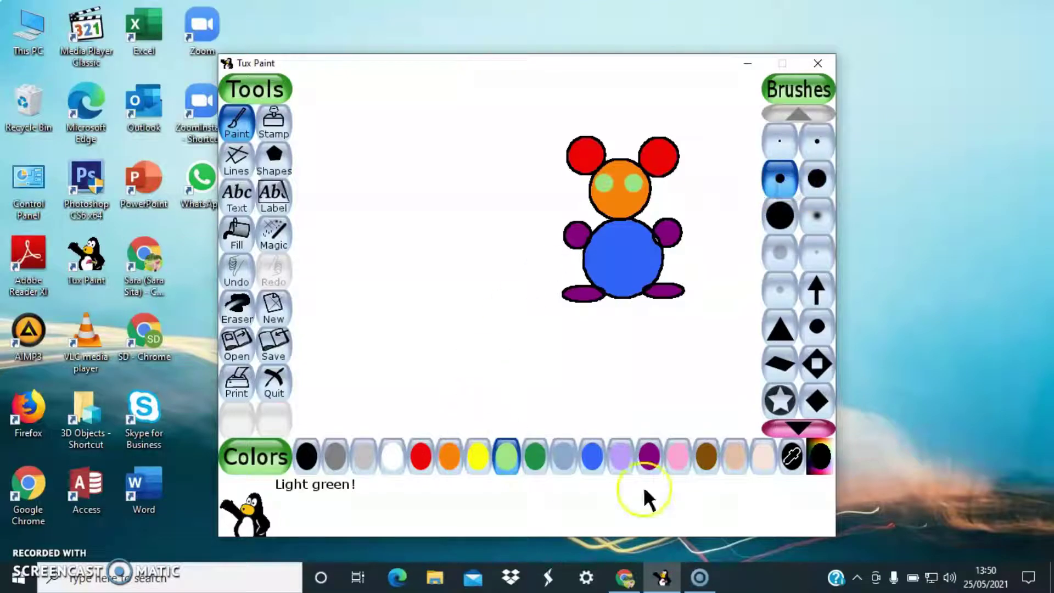
pyautogui.click(653, 461)
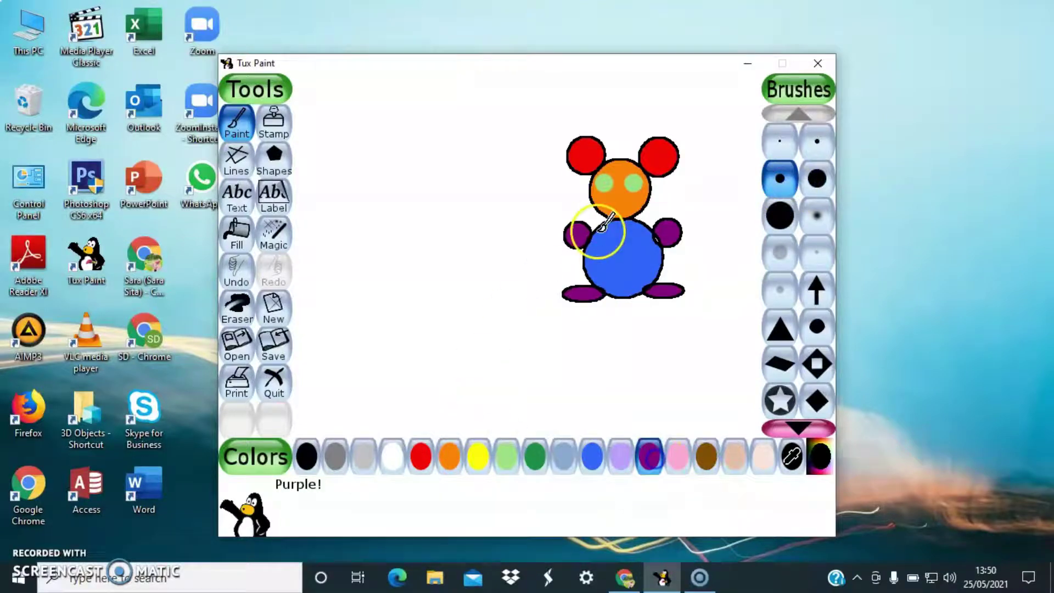
pyautogui.click(619, 458)
pyautogui.click(734, 461)
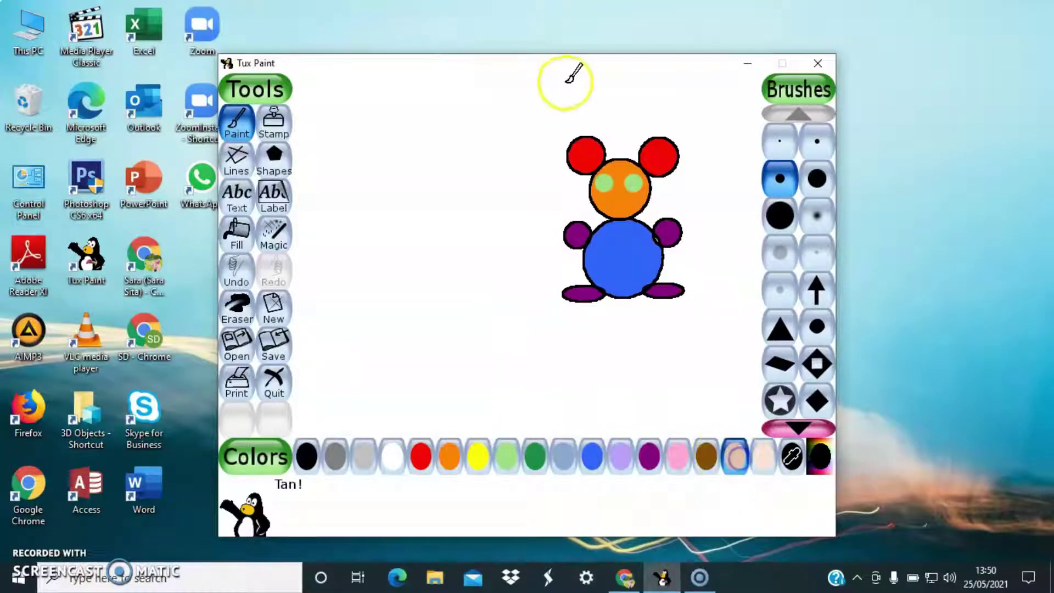
pyautogui.click(617, 199)
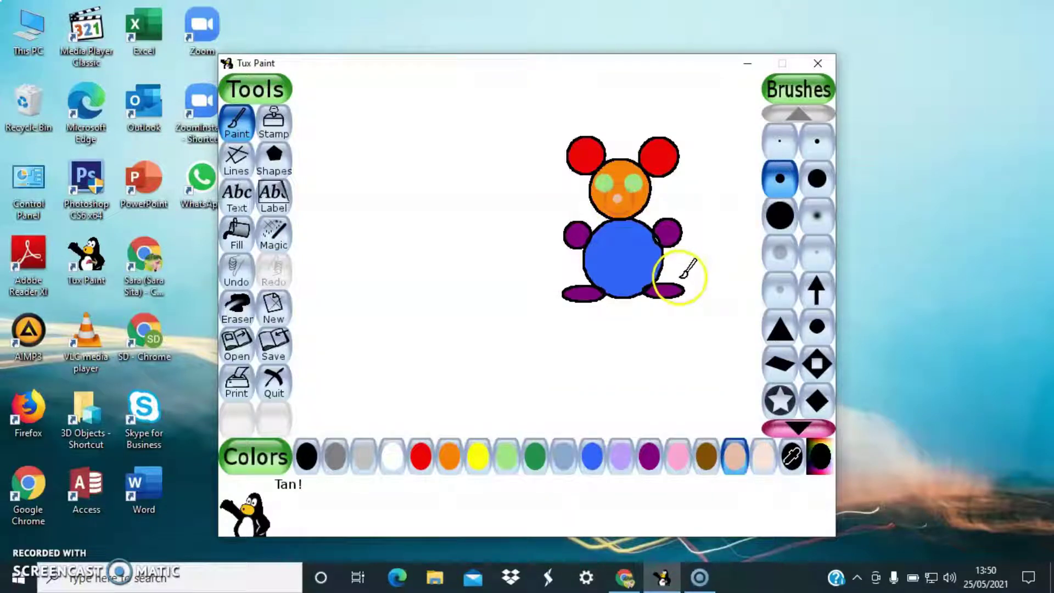
# Step: Switch to the tiniest brush and try red, yellow and purple paint colours
pyautogui.click(420, 458)
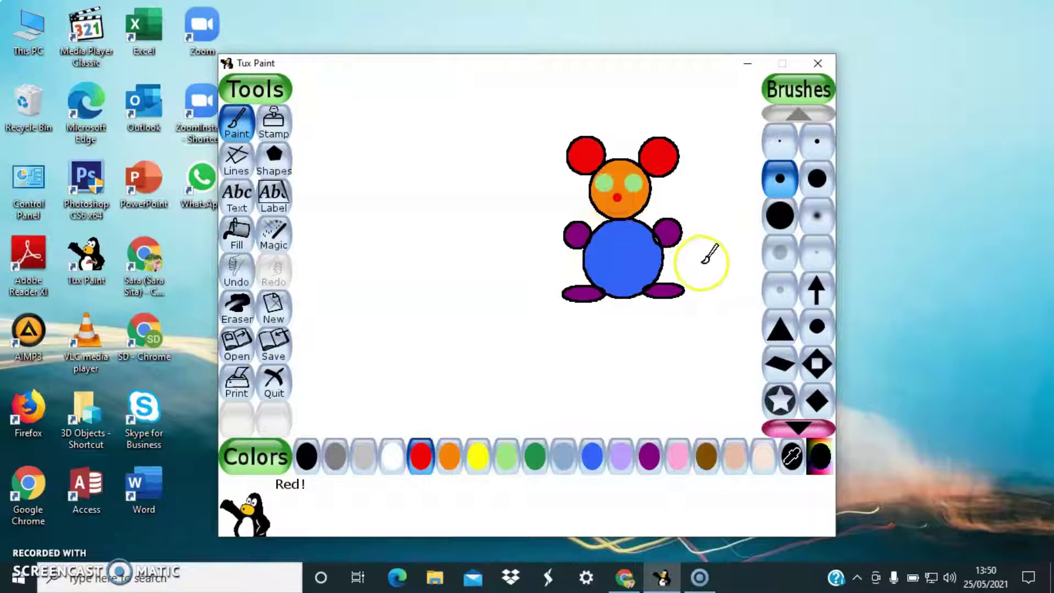
pyautogui.click(780, 142)
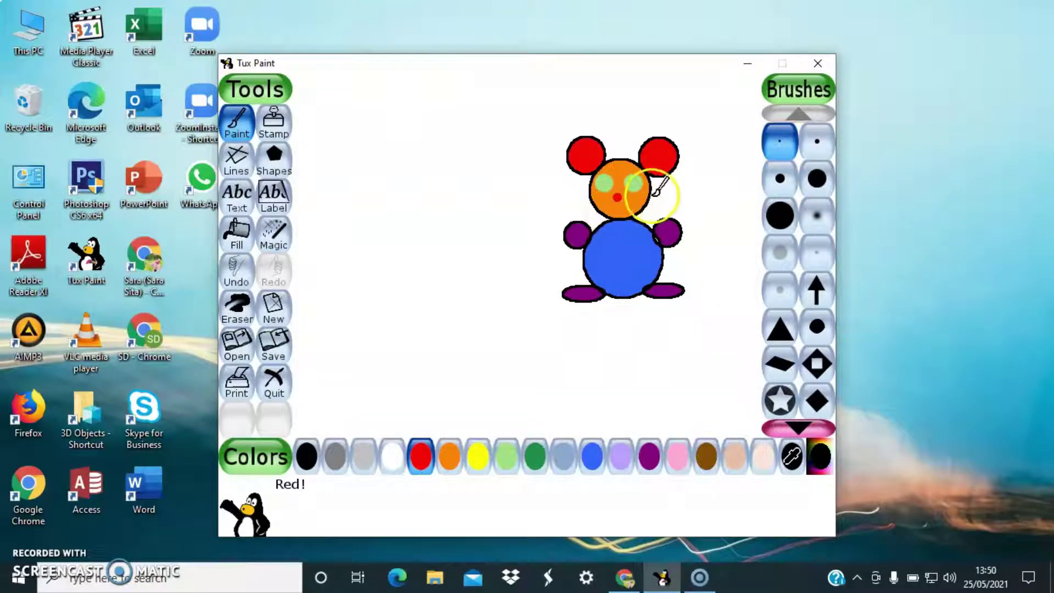
pyautogui.click(482, 464)
pyautogui.click(649, 457)
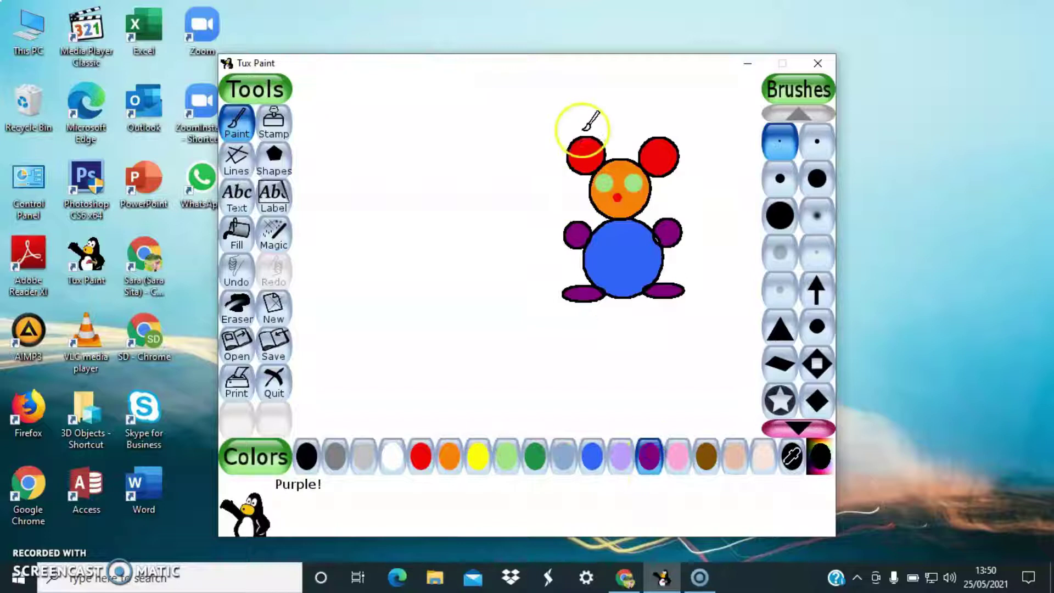
pyautogui.click(790, 456)
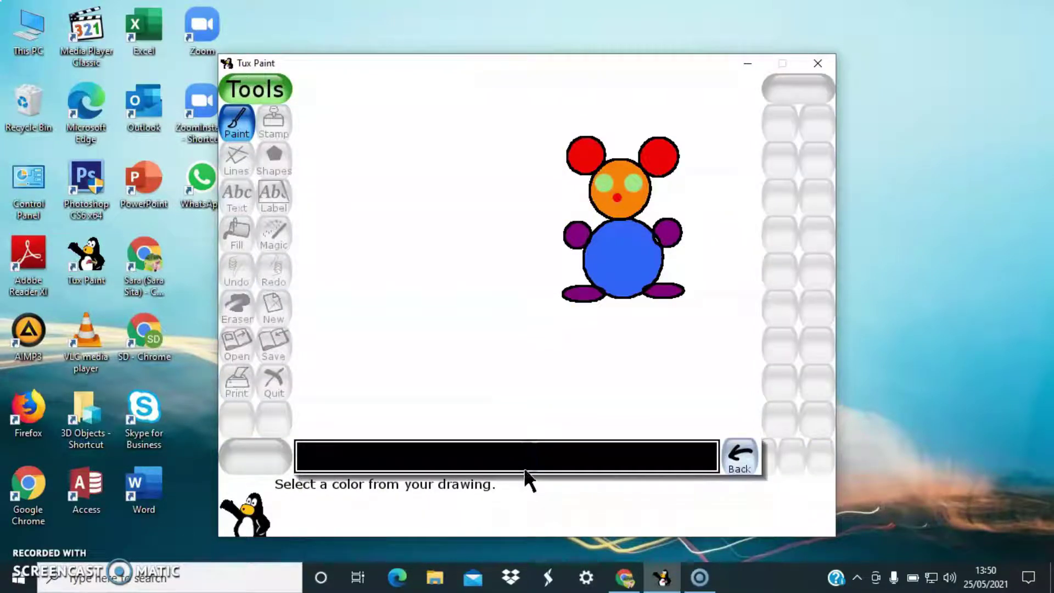
# Step: Leave the eyedropper and mix a custom yellow in the colour mixer
pyautogui.click(730, 467)
pyautogui.click(818, 458)
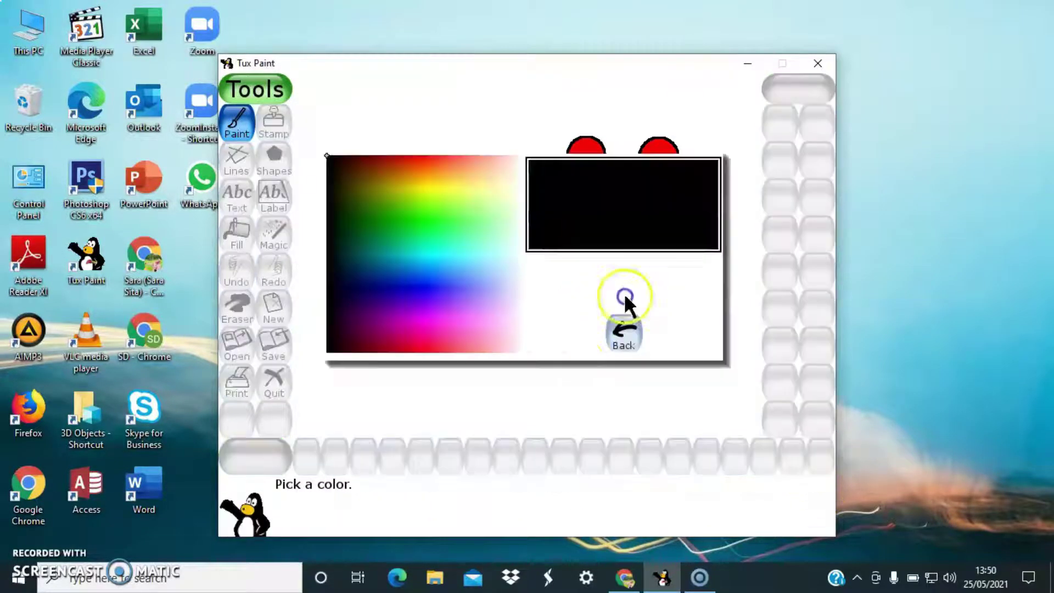
pyautogui.moveTo(424, 193)
pyautogui.mouseDown()
pyautogui.moveTo(432, 328)
pyautogui.moveTo(412, 343)
pyautogui.moveTo(362, 340)
pyautogui.moveTo(383, 322)
pyautogui.moveTo(494, 332)
pyautogui.moveTo(478, 332)
pyautogui.moveTo(430, 199)
pyautogui.moveTo(439, 193)
pyautogui.mouseUp()
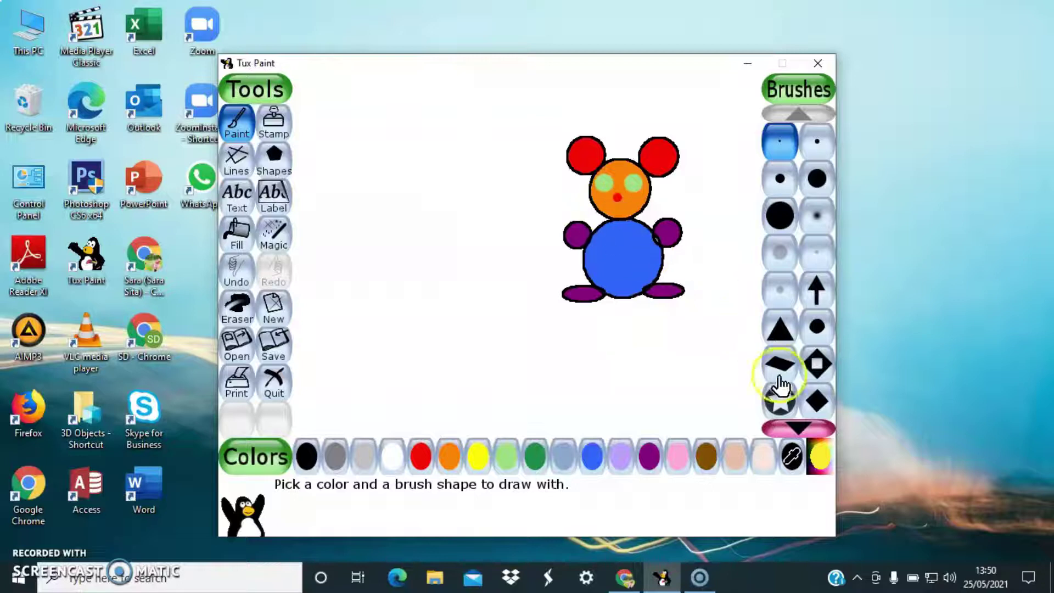
# Step: Readjust the custom colour, then pick brown with a small round brush for the pupils
pyautogui.click(822, 457)
pyautogui.moveTo(423, 183); pyautogui.dragTo(432, 287)
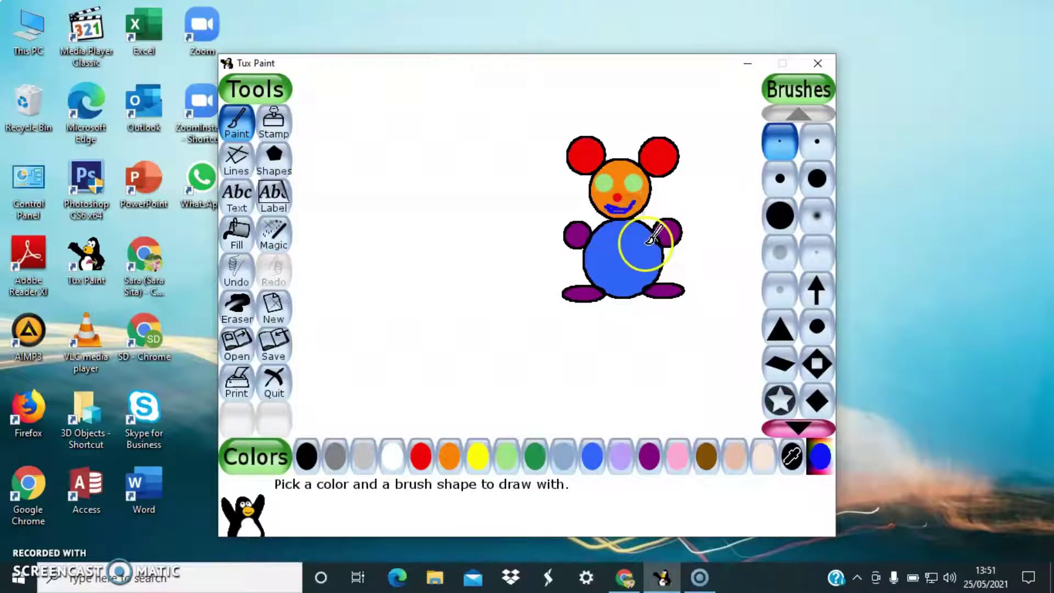
pyautogui.click(780, 181)
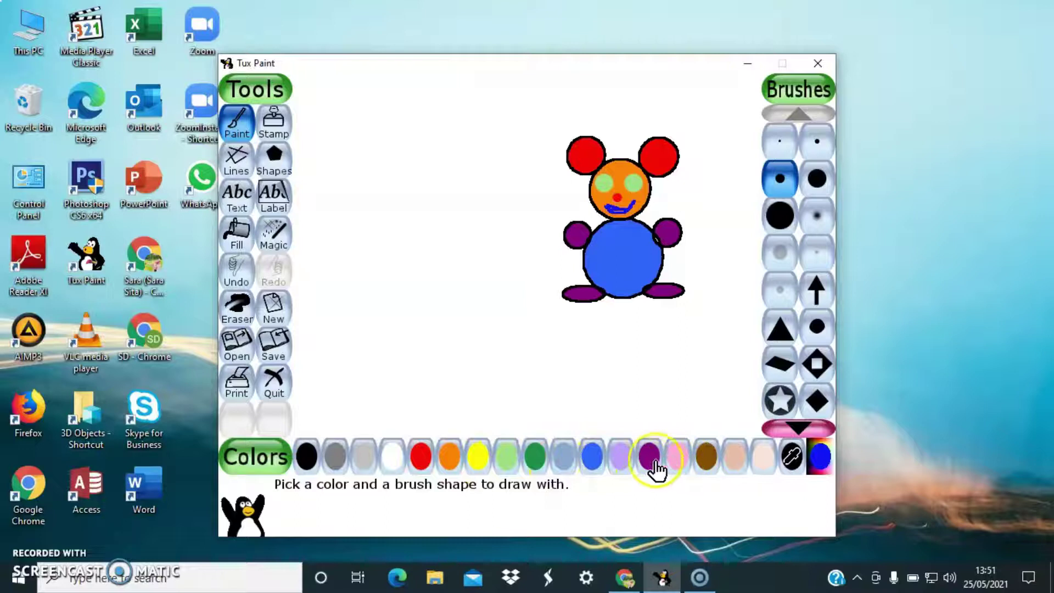
pyautogui.click(706, 455)
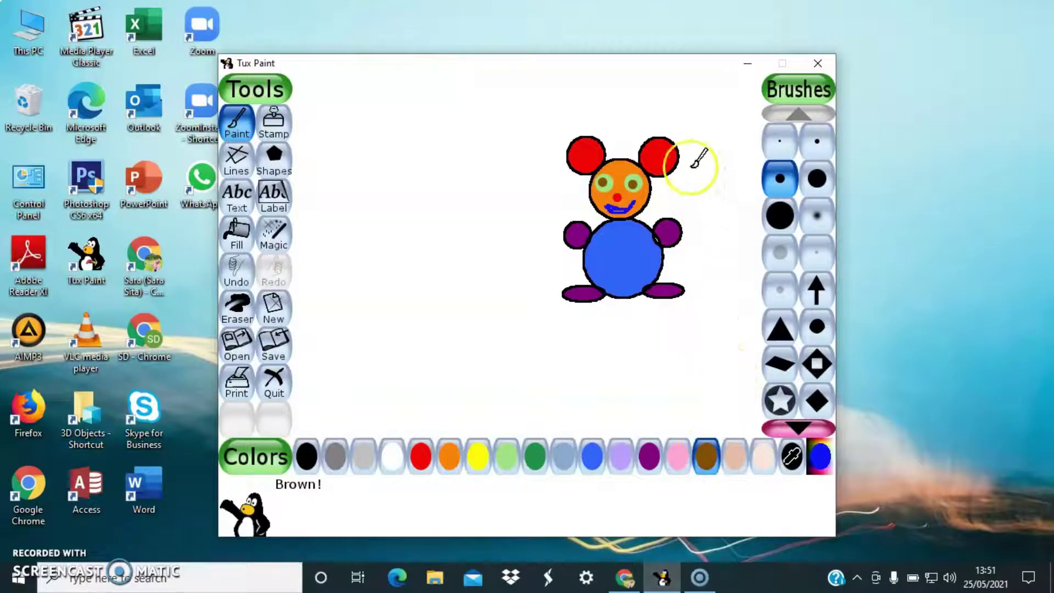
# Step: Paint a white spot in the right ear's centre with a larger brush
pyautogui.click(817, 181)
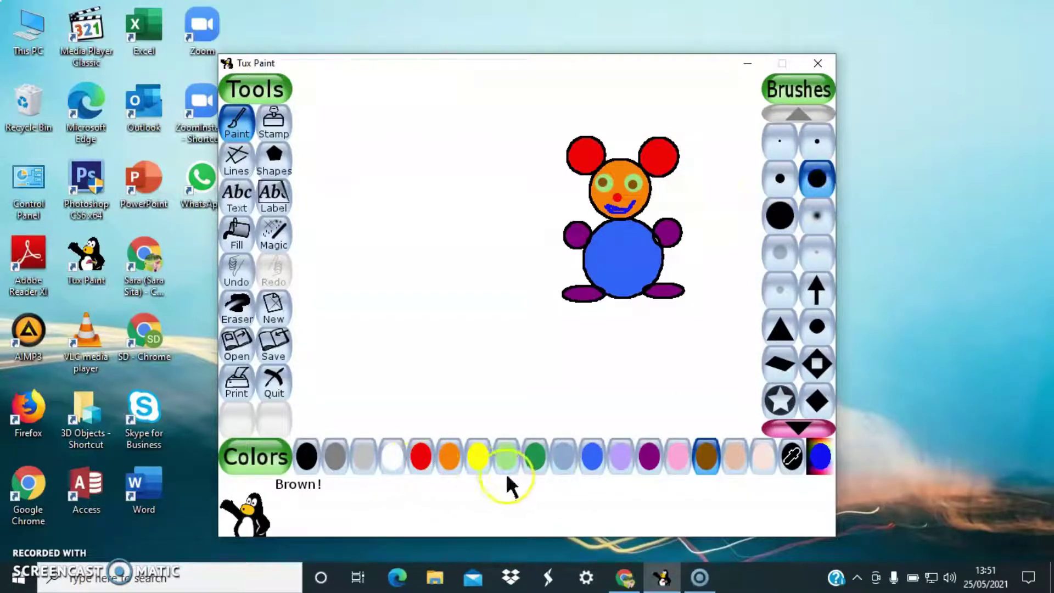
pyautogui.click(391, 458)
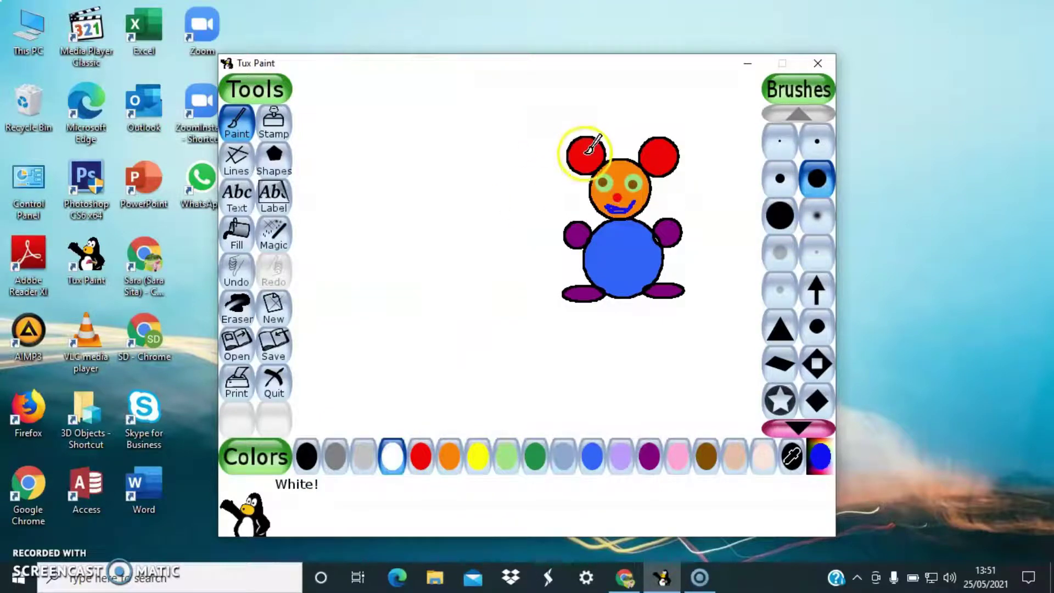
pyautogui.click(658, 154)
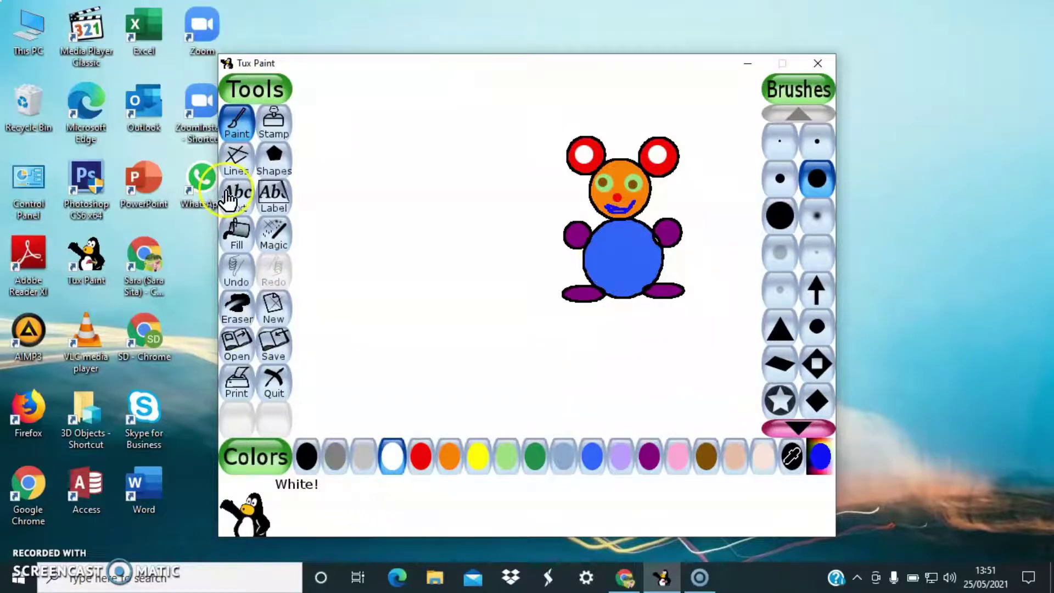
# Step: Paint a small sky-blue patch on the belly's centre with Lines, redoing an oversized stroke with a smaller brush
pyautogui.scroll(-4, 823, 400)
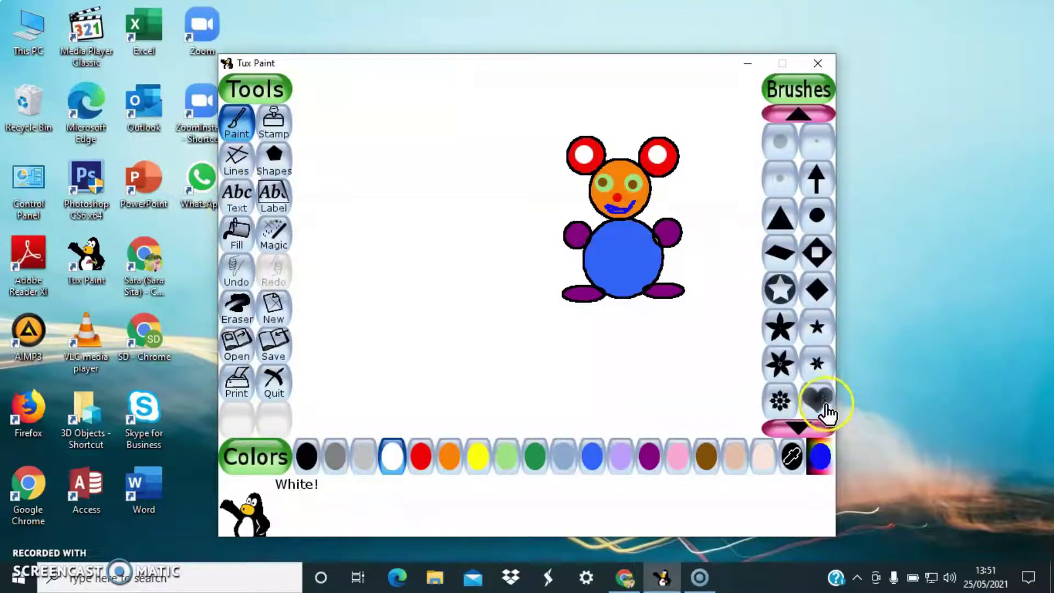
pyautogui.click(236, 159)
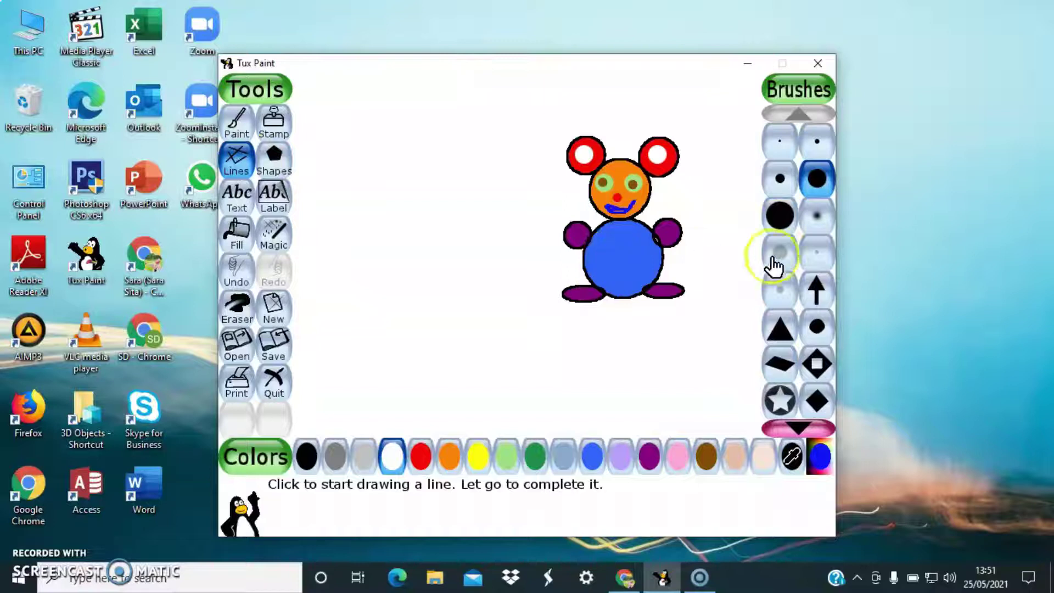
pyautogui.click(784, 219)
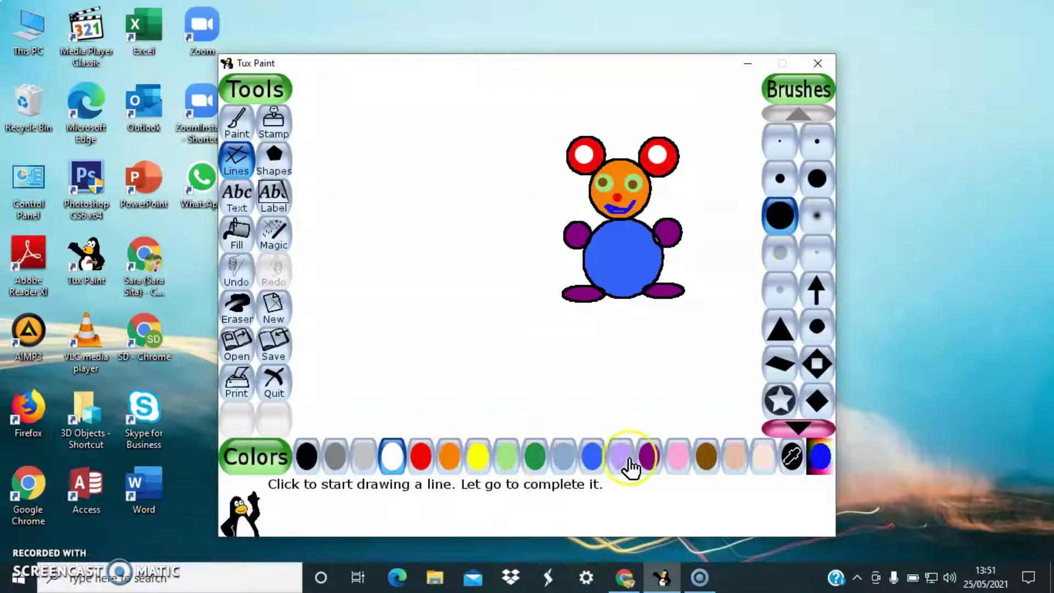
pyautogui.click(562, 456)
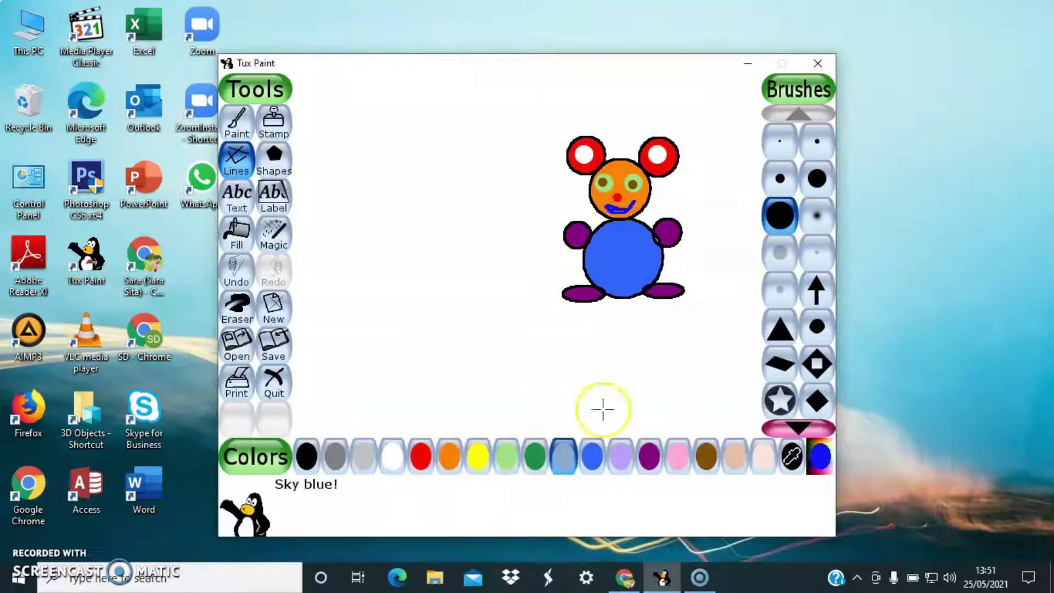
pyautogui.click(622, 268)
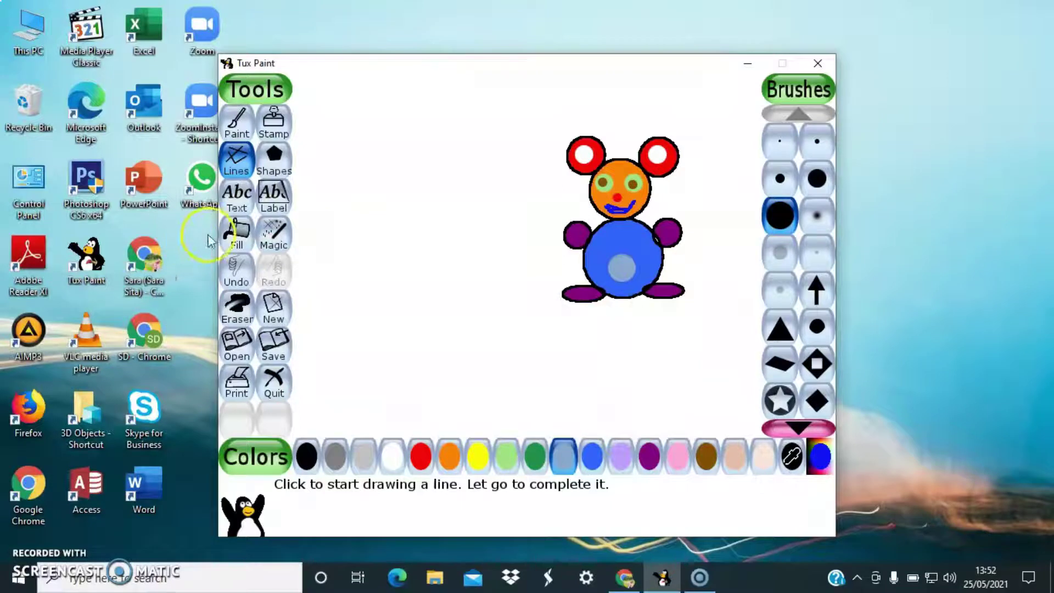
pyautogui.click(236, 165)
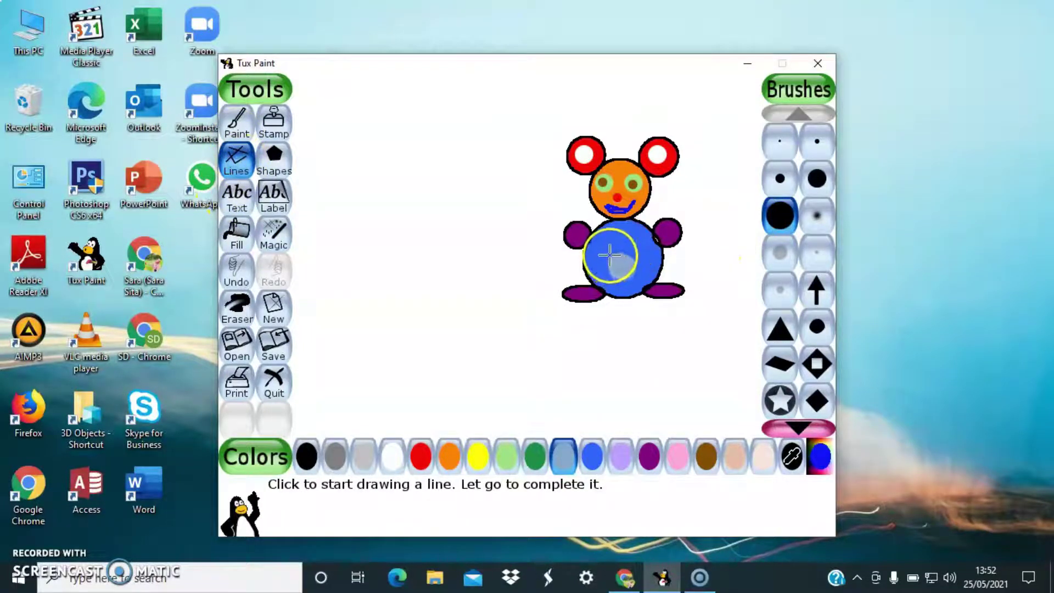
pyautogui.moveTo(609, 256); pyautogui.dragTo(631, 260)
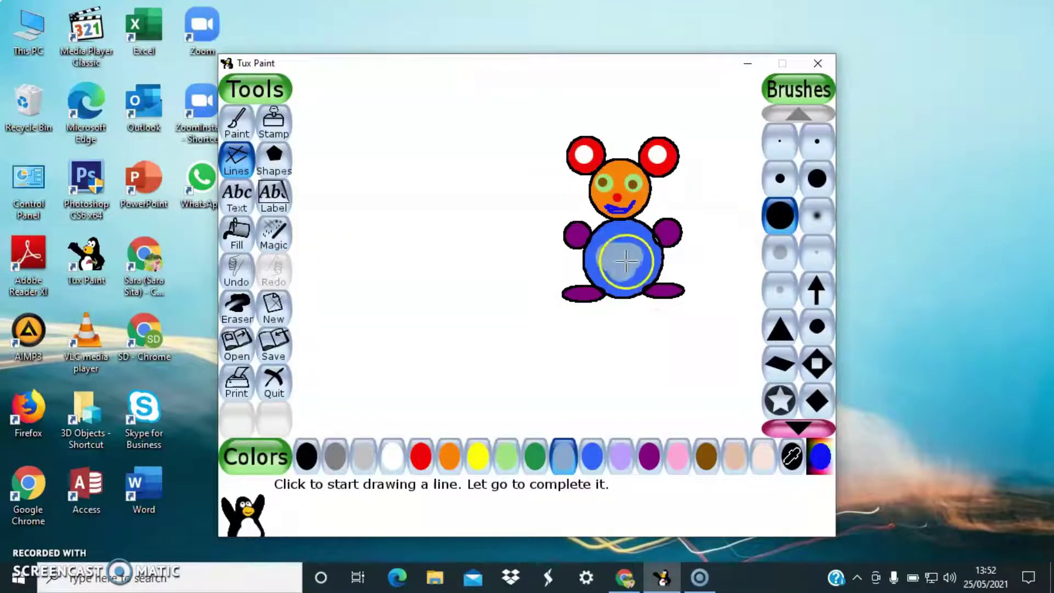
pyautogui.click(236, 267)
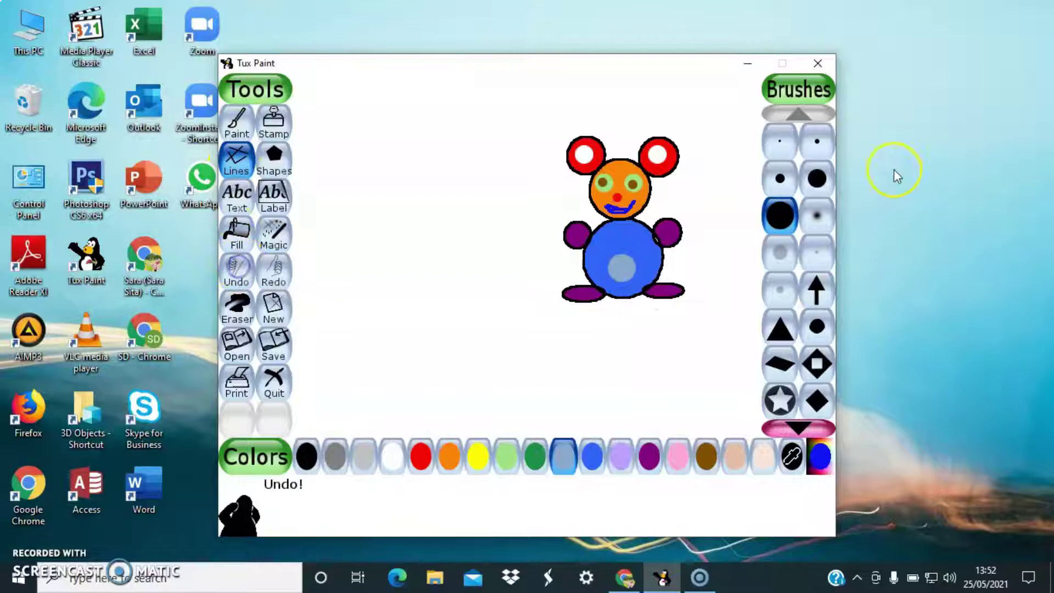
pyautogui.click(782, 179)
pyautogui.moveTo(610, 258); pyautogui.dragTo(611, 258)
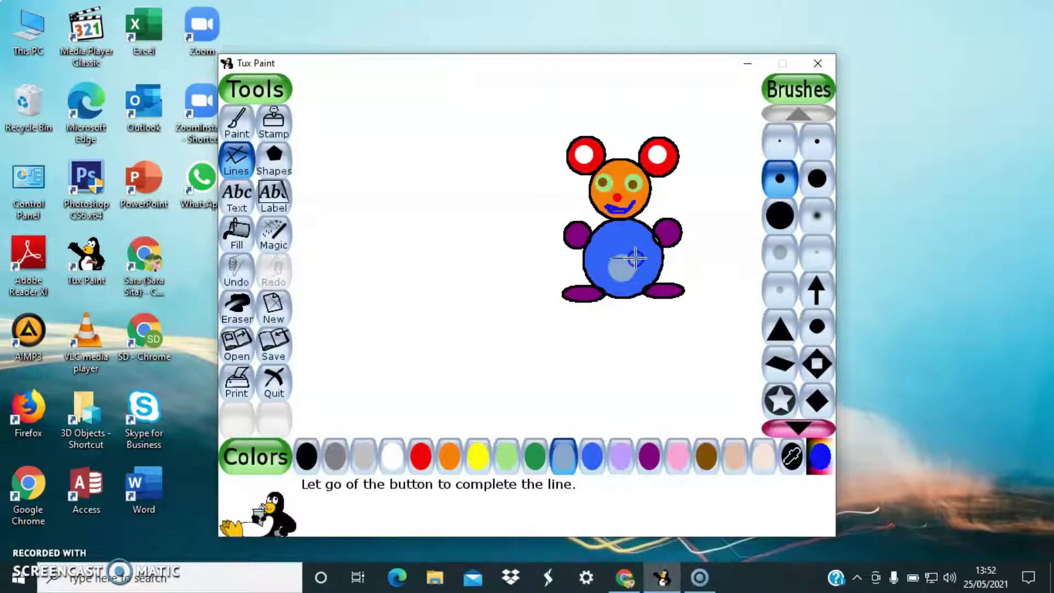
pyautogui.moveTo(632, 257); pyautogui.dragTo(631, 258)
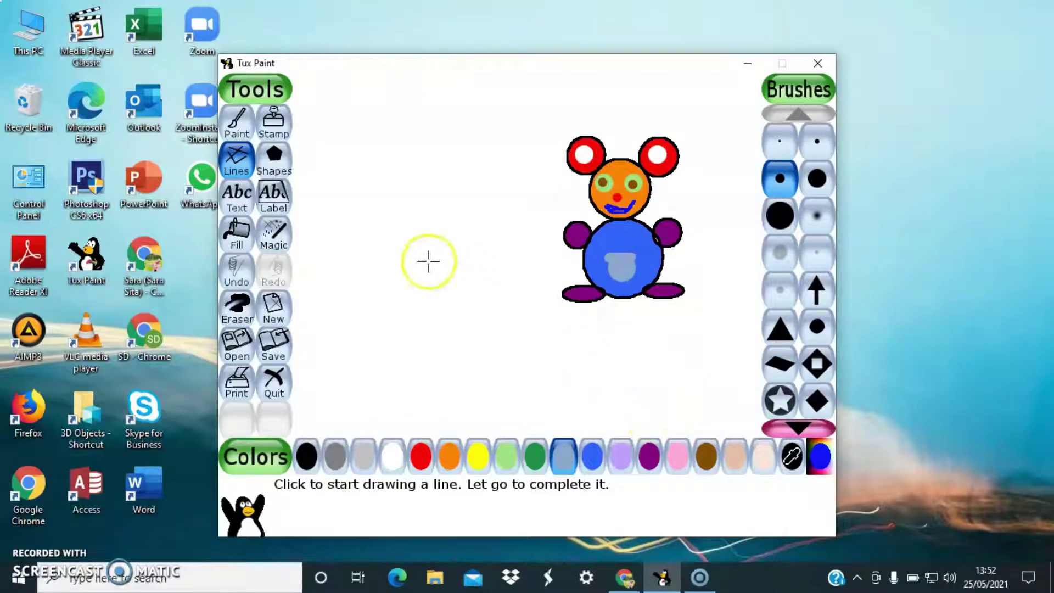
# Step: Draw a purple circle outline body with a red circle outline head above it on the left
pyautogui.click(276, 167)
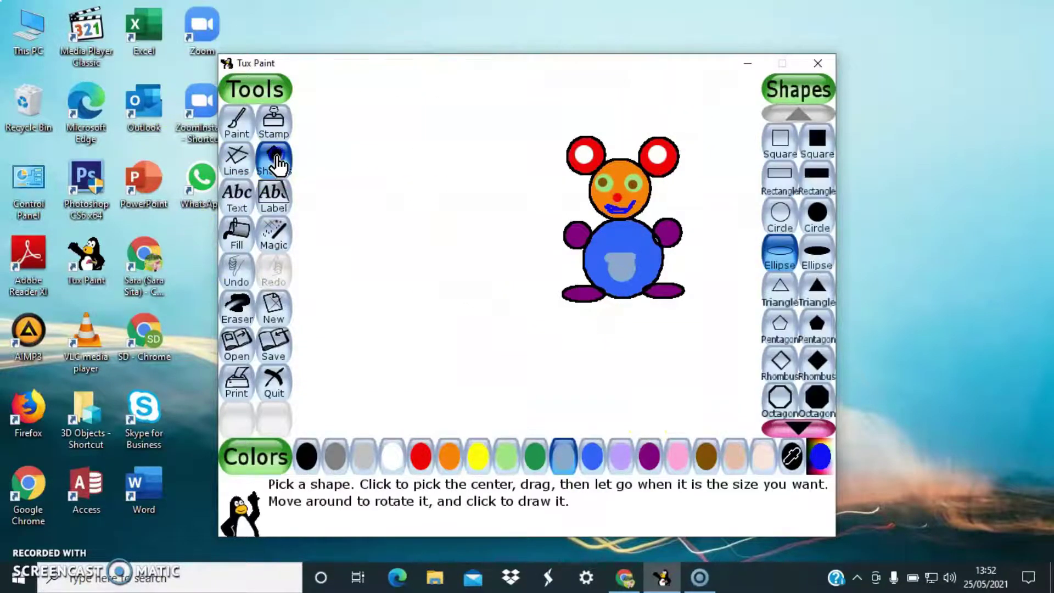
pyautogui.click(786, 215)
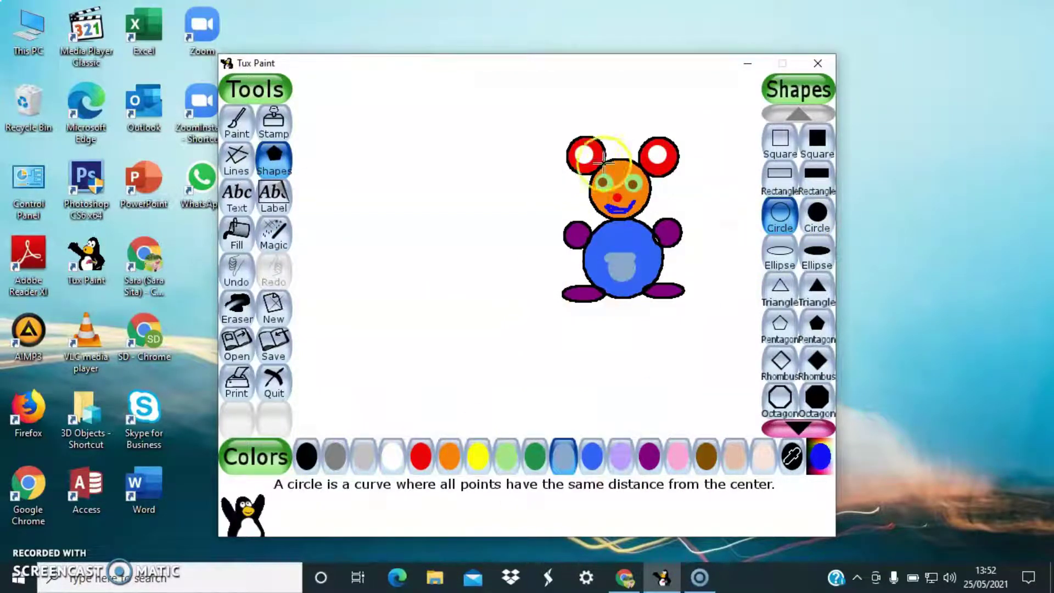
pyautogui.click(651, 466)
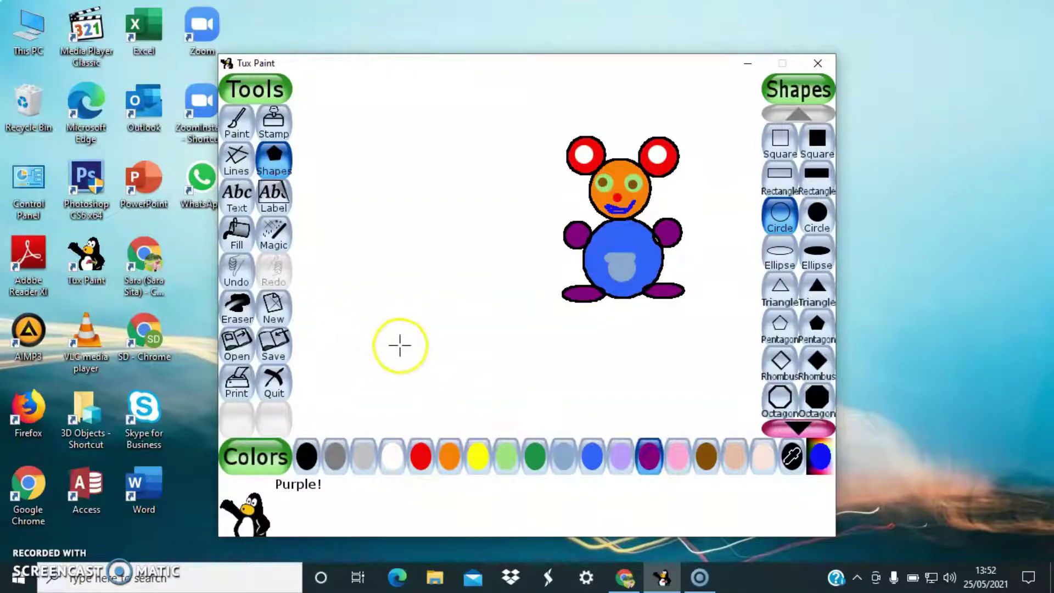
pyautogui.moveTo(392, 346)
pyautogui.mouseDown()
pyautogui.moveTo(394, 360)
pyautogui.moveTo(432, 377)
pyautogui.mouseUp()
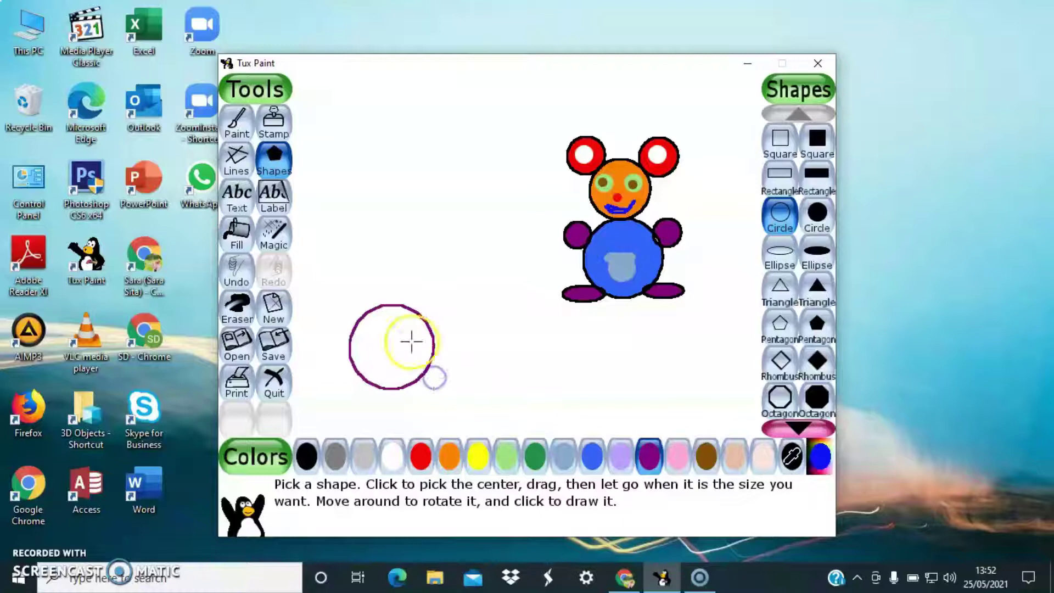
pyautogui.click(420, 455)
pyautogui.moveTo(392, 284); pyautogui.dragTo(417, 301)
pyautogui.click(236, 269)
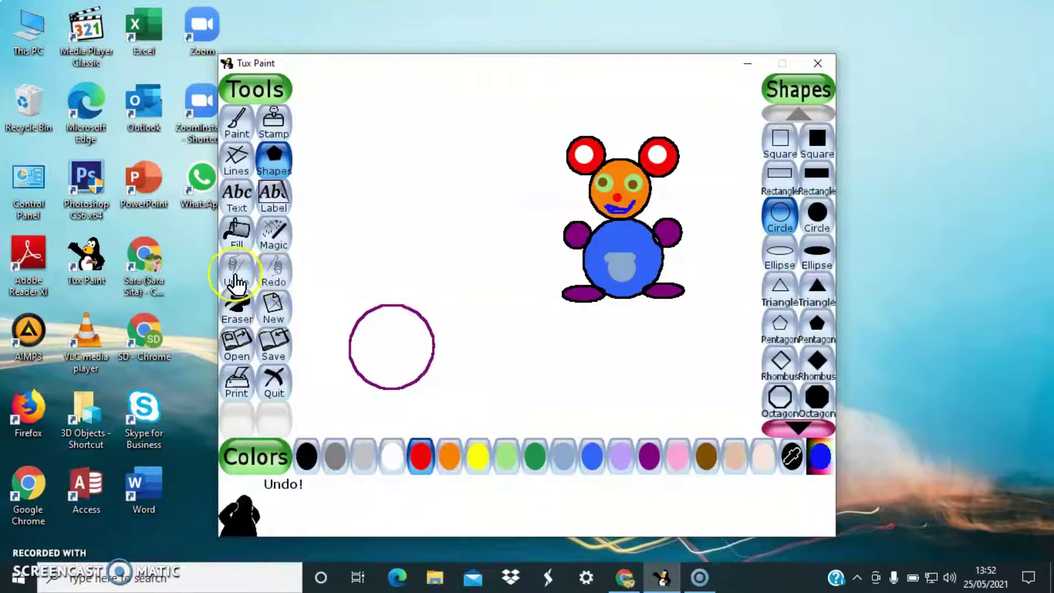
pyautogui.moveTo(390, 268); pyautogui.dragTo(429, 307)
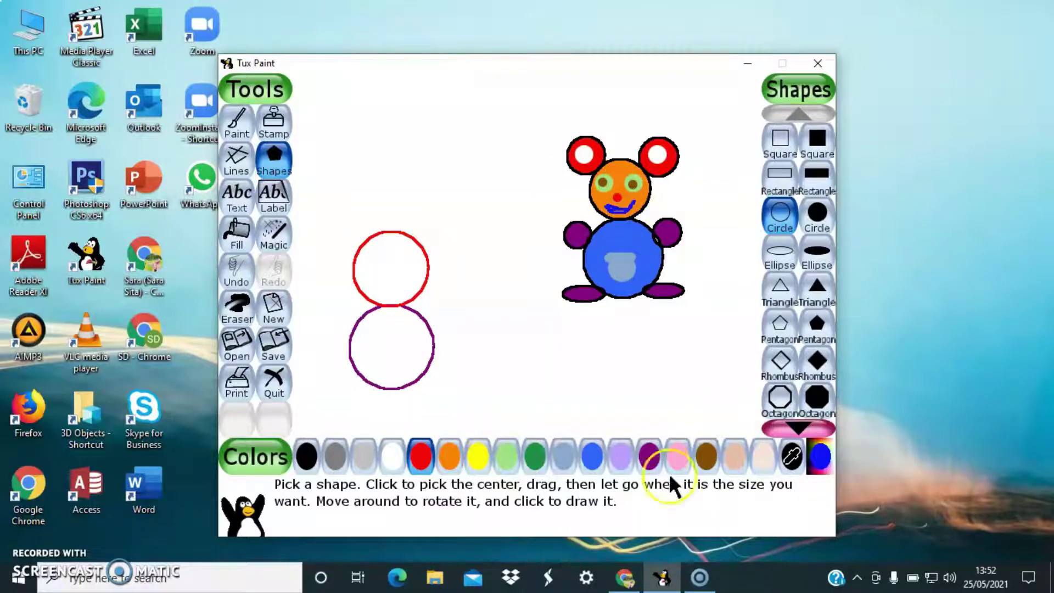
# Step: Add two filled dark green circle ears at the head's upper left and upper right
pyautogui.click(535, 455)
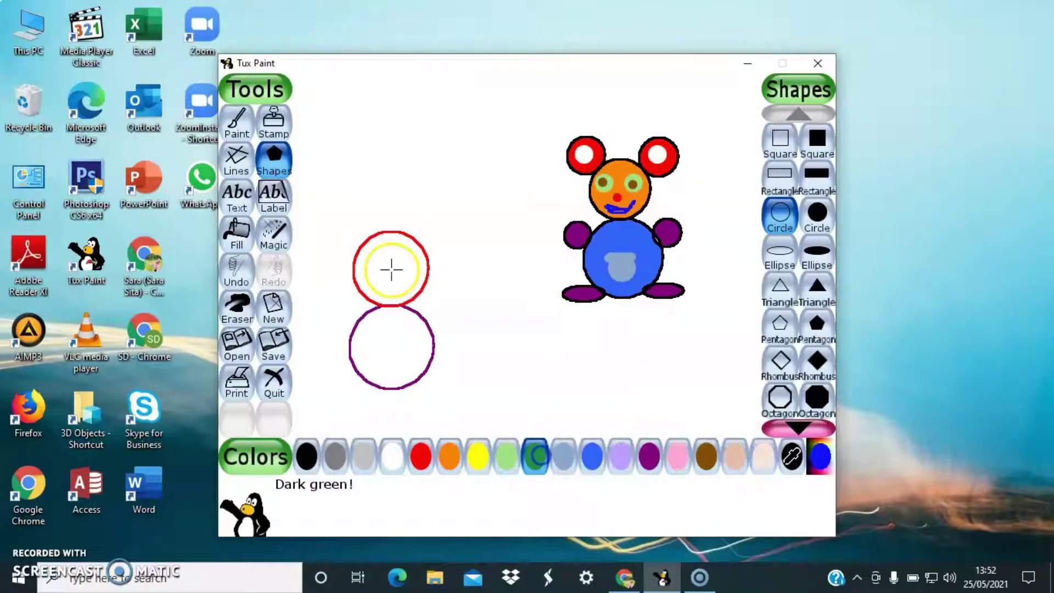
pyautogui.click(821, 220)
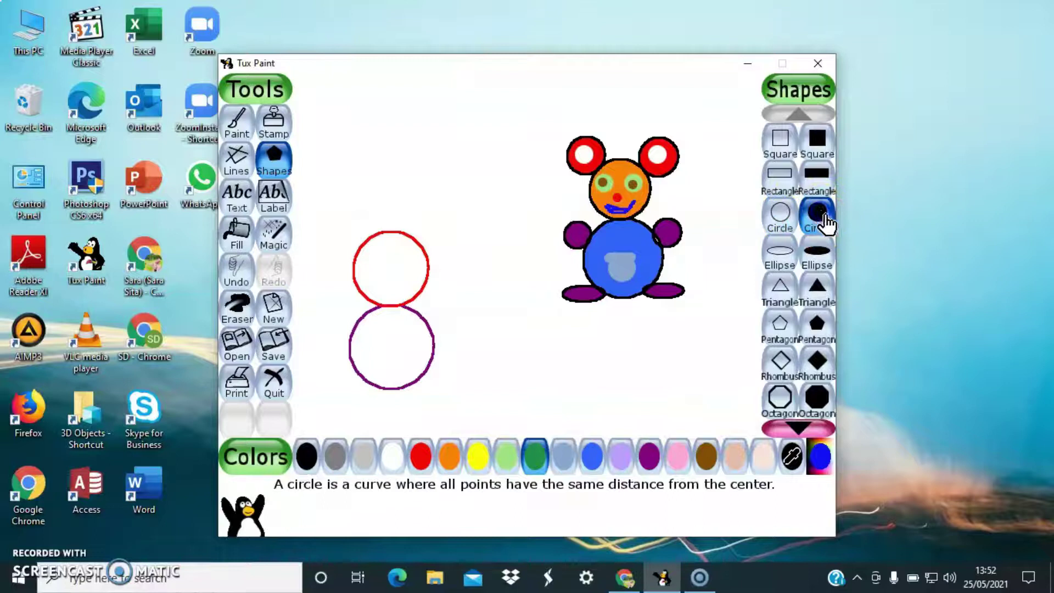
pyautogui.click(348, 225)
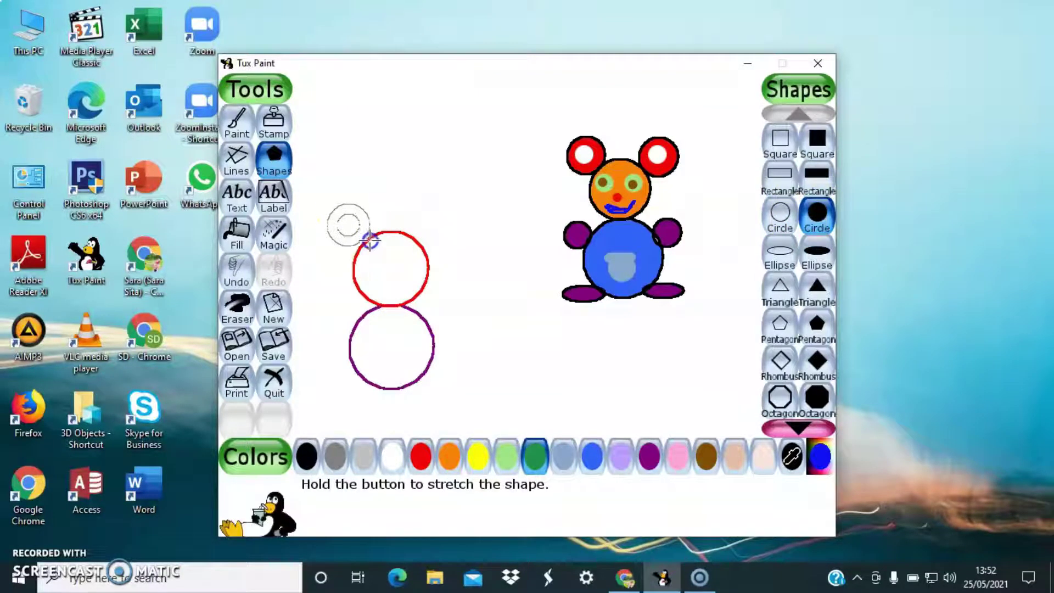
pyautogui.moveTo(373, 242); pyautogui.dragTo(373, 242)
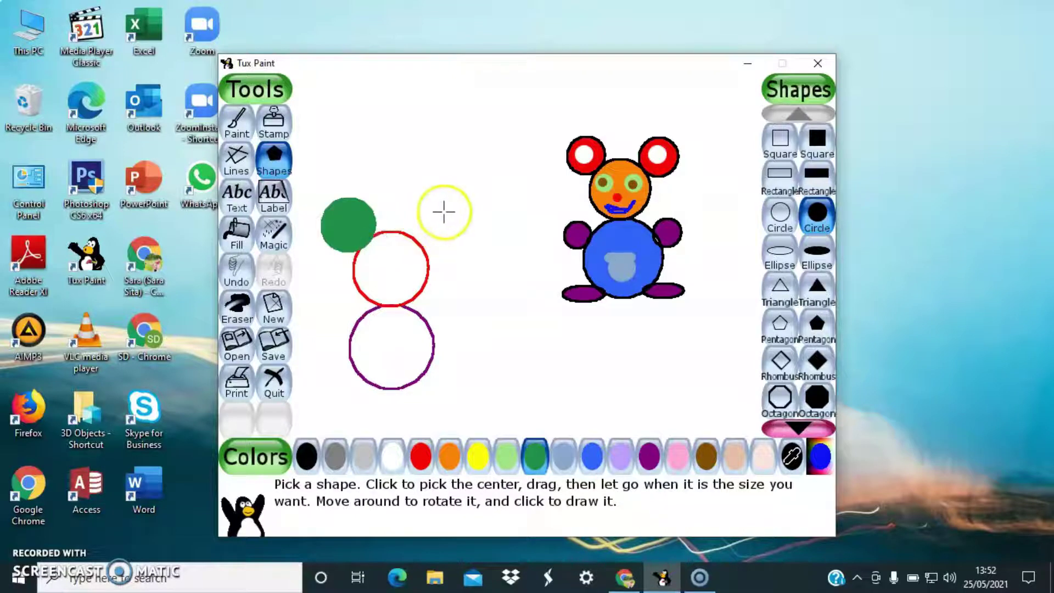
pyautogui.moveTo(433, 222); pyautogui.dragTo(448, 250)
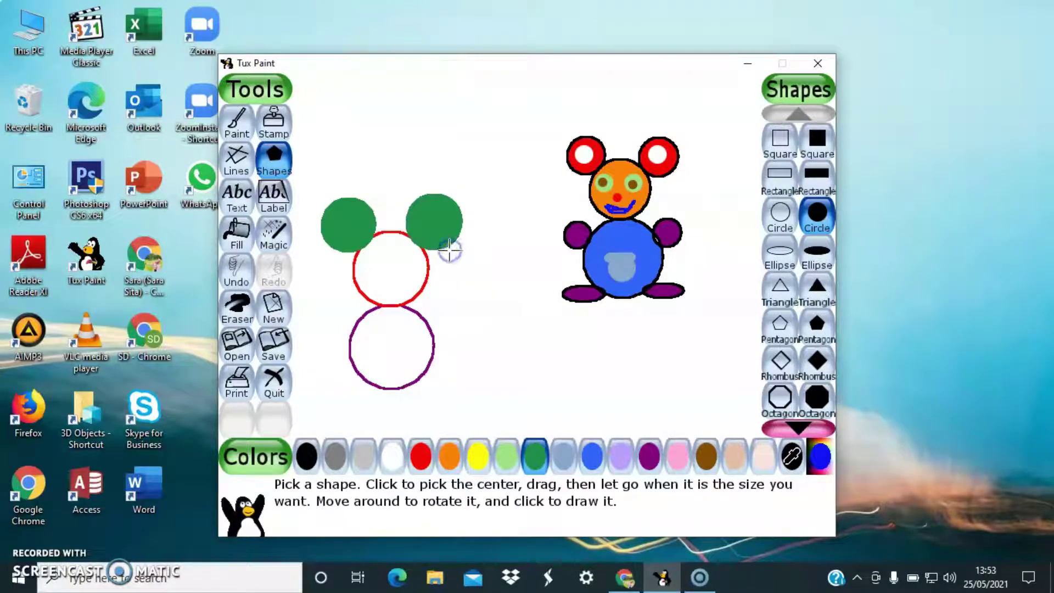
# Step: Draw two filled orange circle hands on either side of the purple body's top
pyautogui.click(336, 466)
pyautogui.click(448, 467)
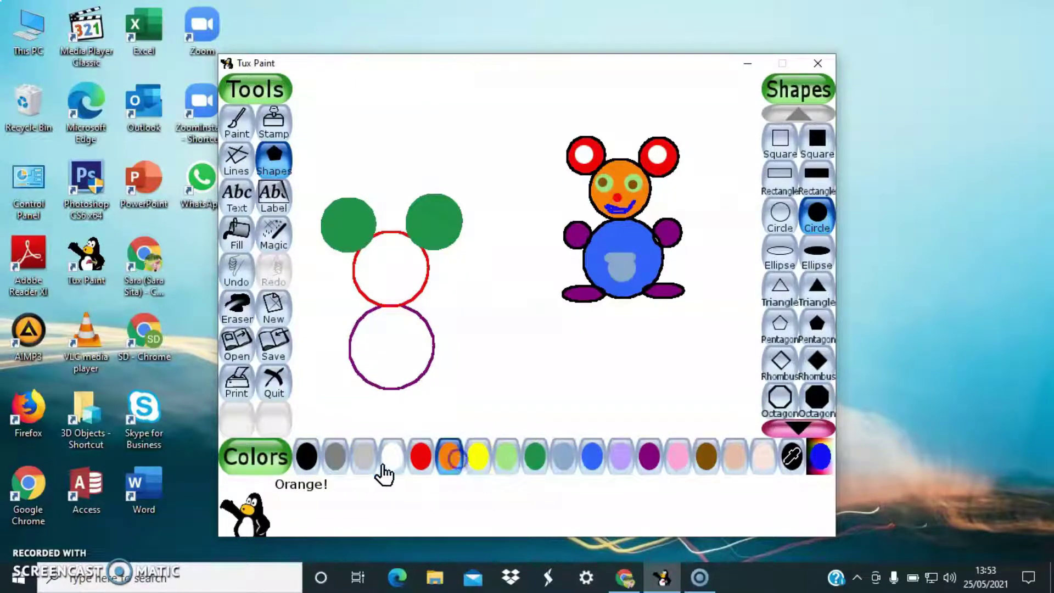
pyautogui.click(346, 316)
pyautogui.moveTo(362, 328); pyautogui.dragTo(363, 329)
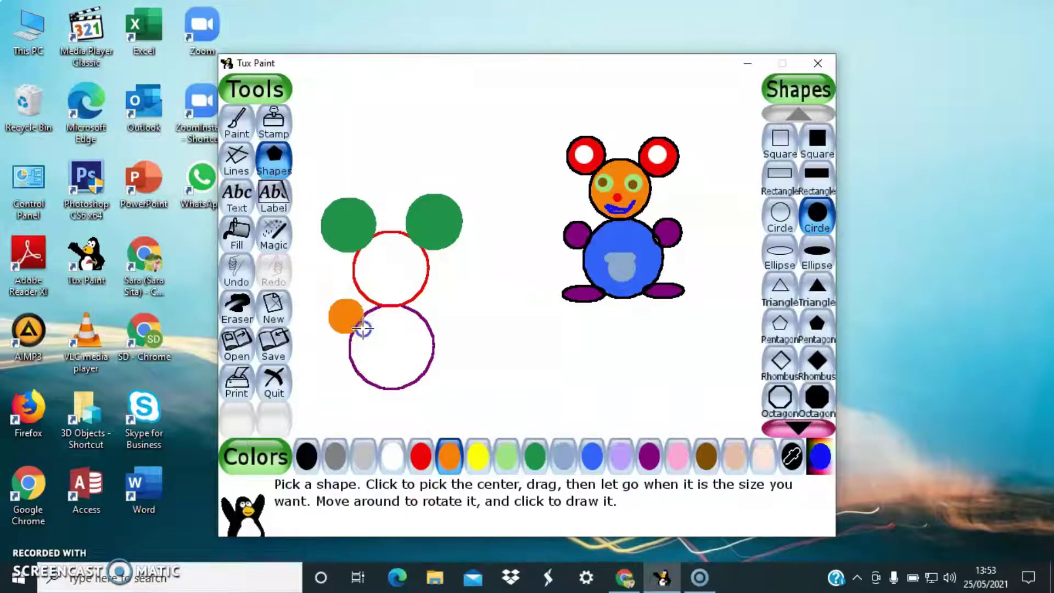
pyautogui.moveTo(436, 312); pyautogui.dragTo(447, 330)
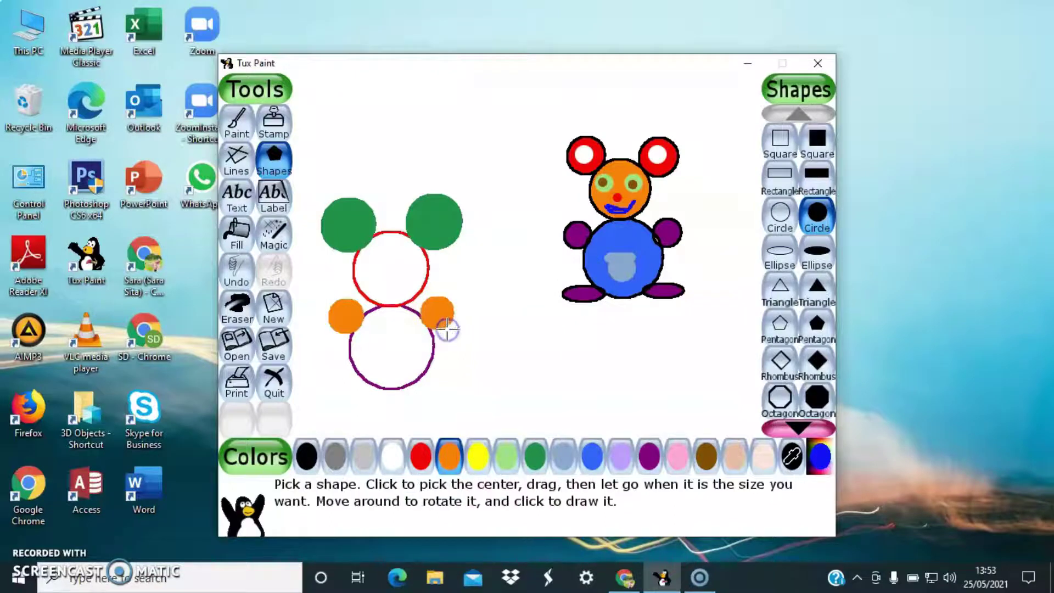
# Step: Remove an unwanted outlined ellipse below the body, restoring the right orange hand
pyautogui.click(779, 255)
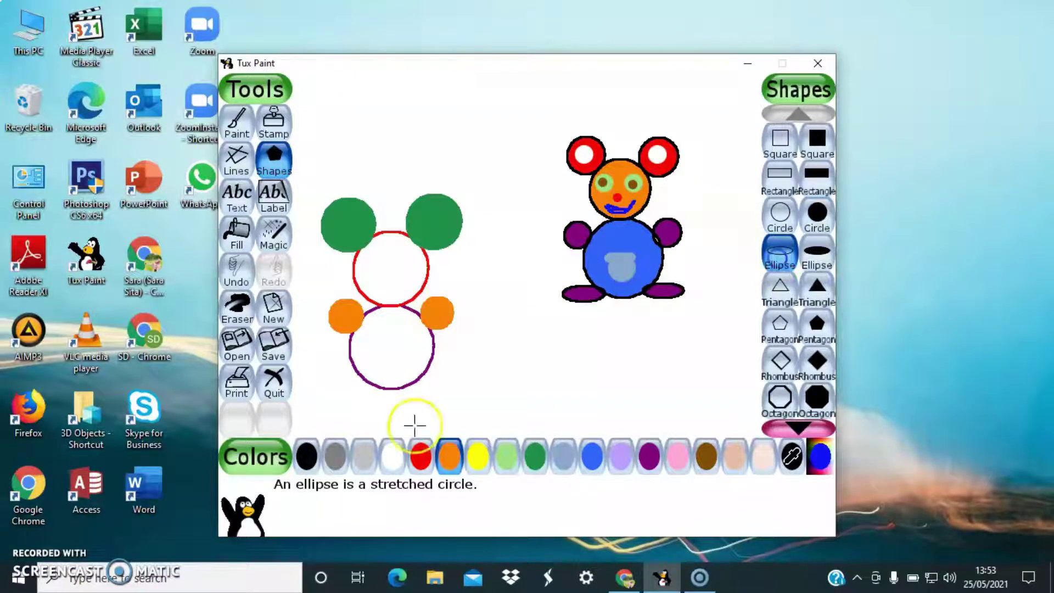
pyautogui.moveTo(347, 388); pyautogui.dragTo(380, 393)
pyautogui.click(379, 388)
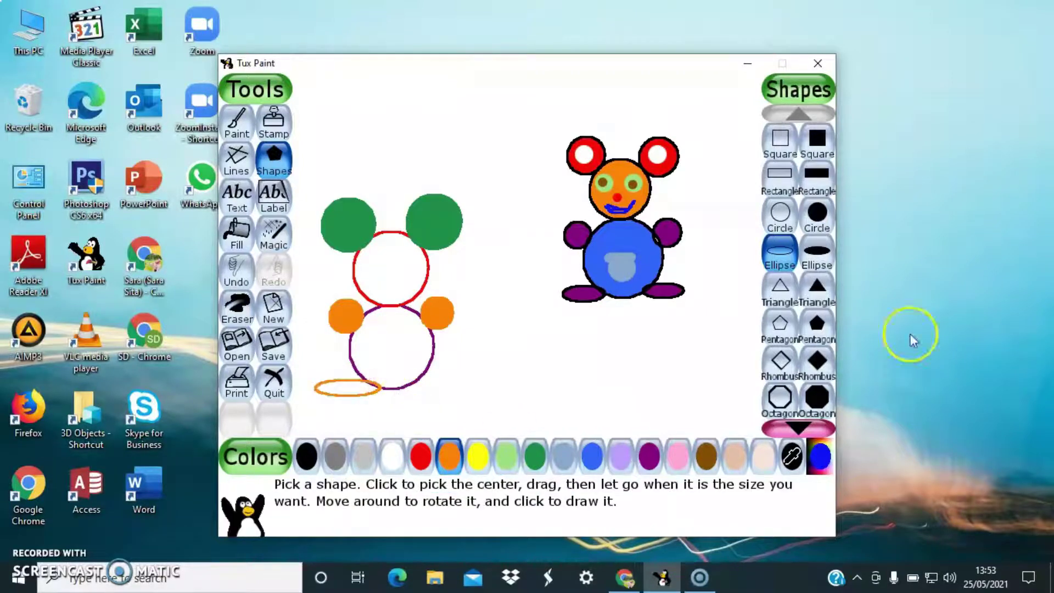
pyautogui.click(250, 271)
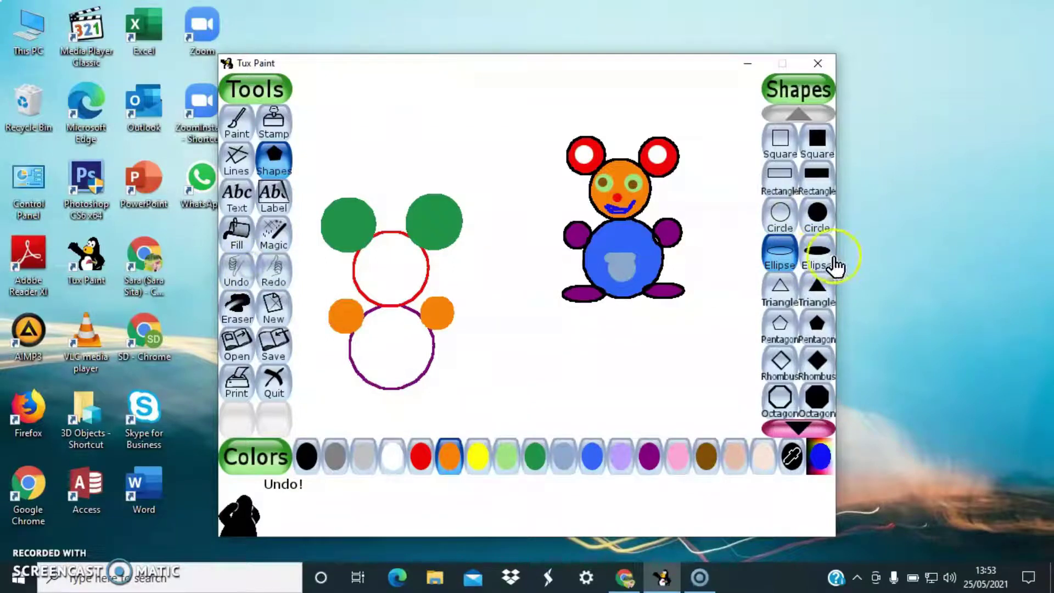
pyautogui.click(237, 269)
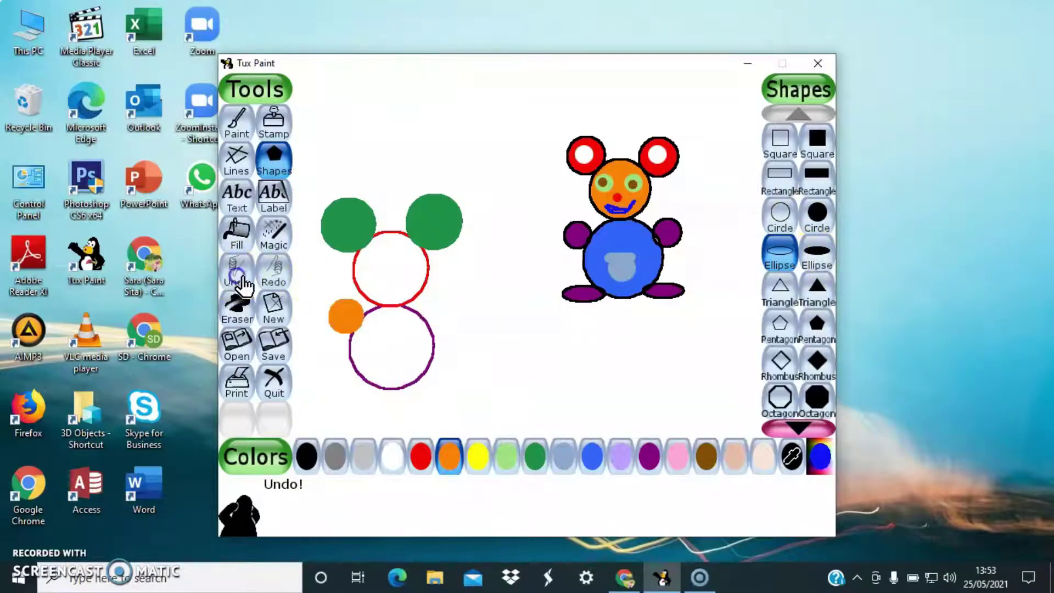
pyautogui.click(274, 285)
# Step: Draw two filled orange ellipse feet under the purple body, redoing the misplaced right foot
pyautogui.click(821, 260)
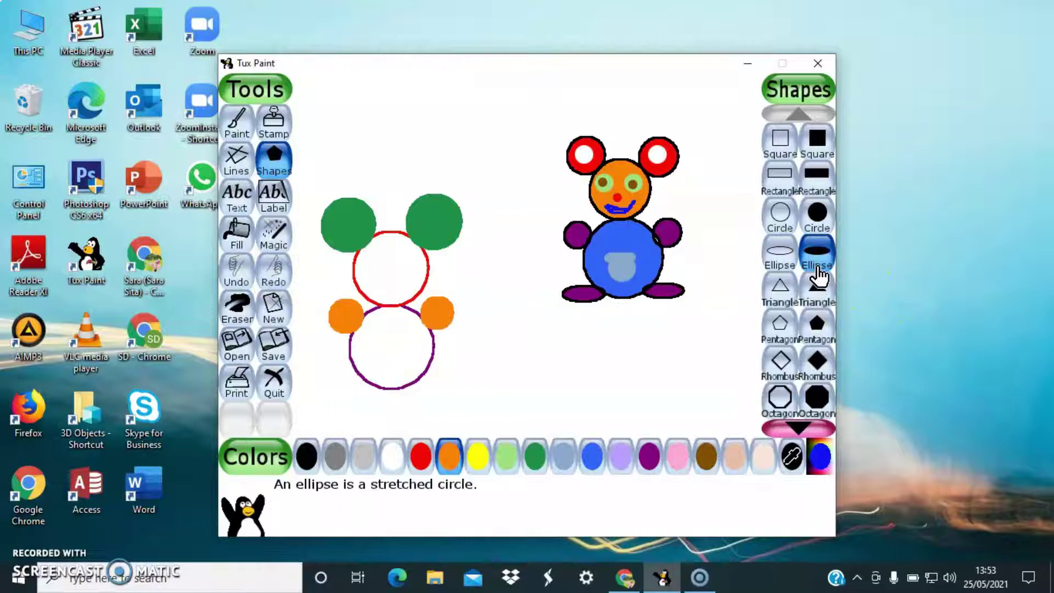
pyautogui.moveTo(340, 382); pyautogui.dragTo(369, 391)
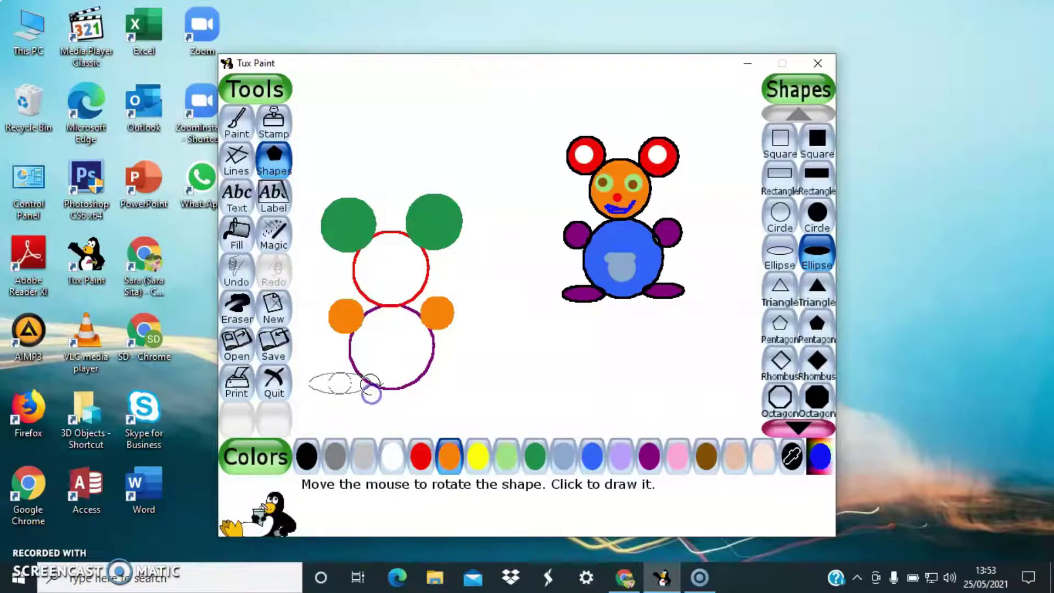
pyautogui.click(370, 390)
pyautogui.moveTo(433, 376); pyautogui.dragTo(461, 375)
pyautogui.click(460, 375)
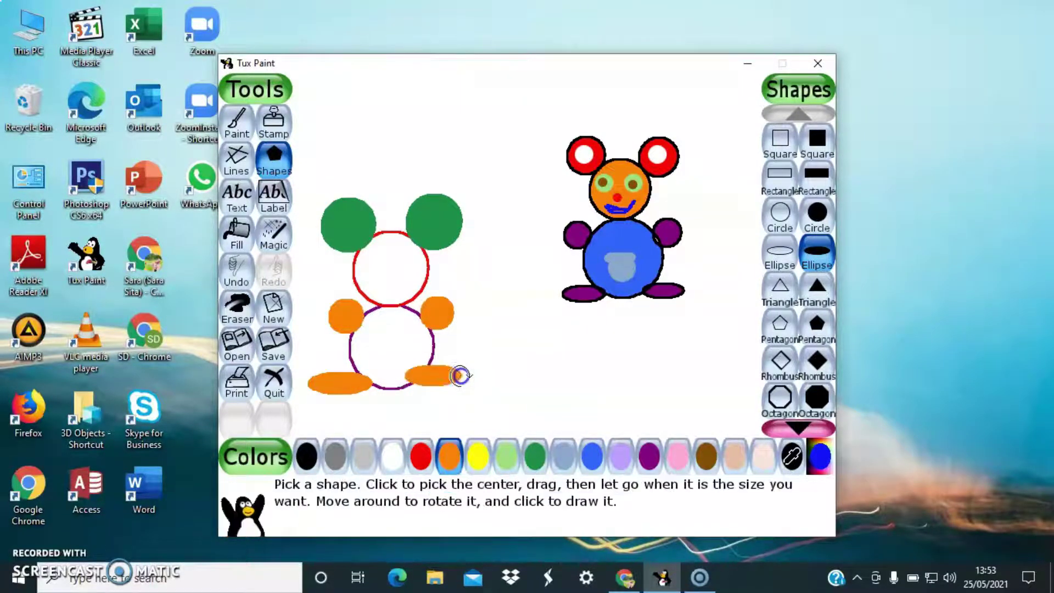
pyautogui.click(235, 272)
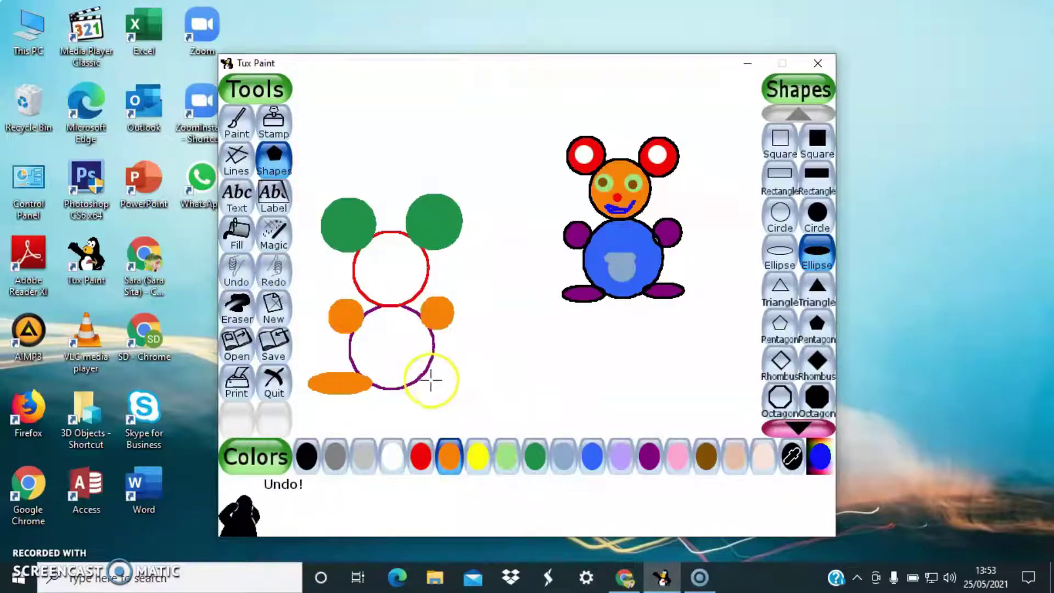
pyautogui.moveTo(446, 382); pyautogui.dragTo(474, 395)
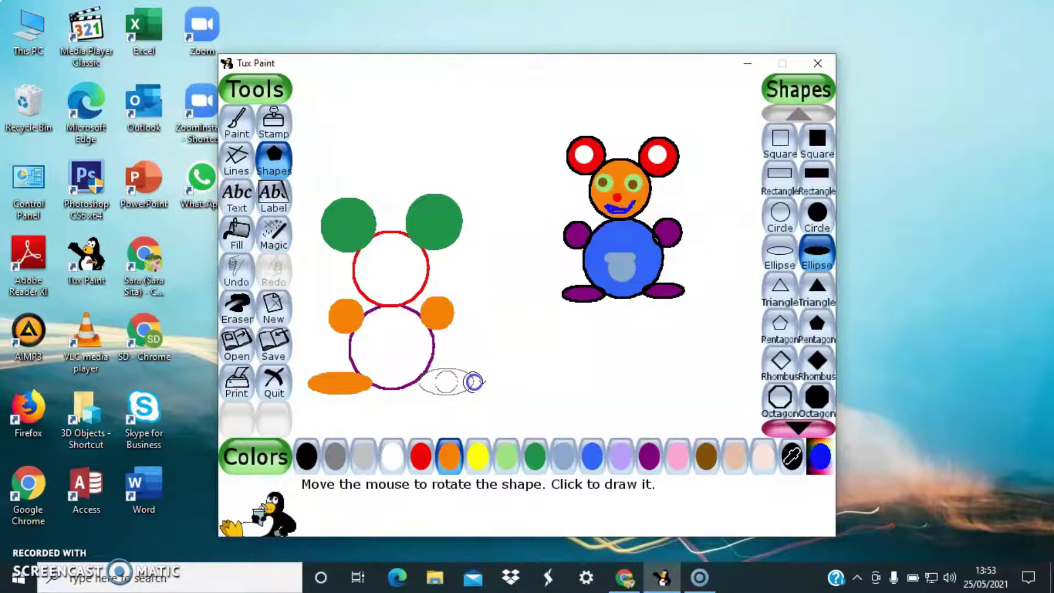
pyautogui.click(474, 382)
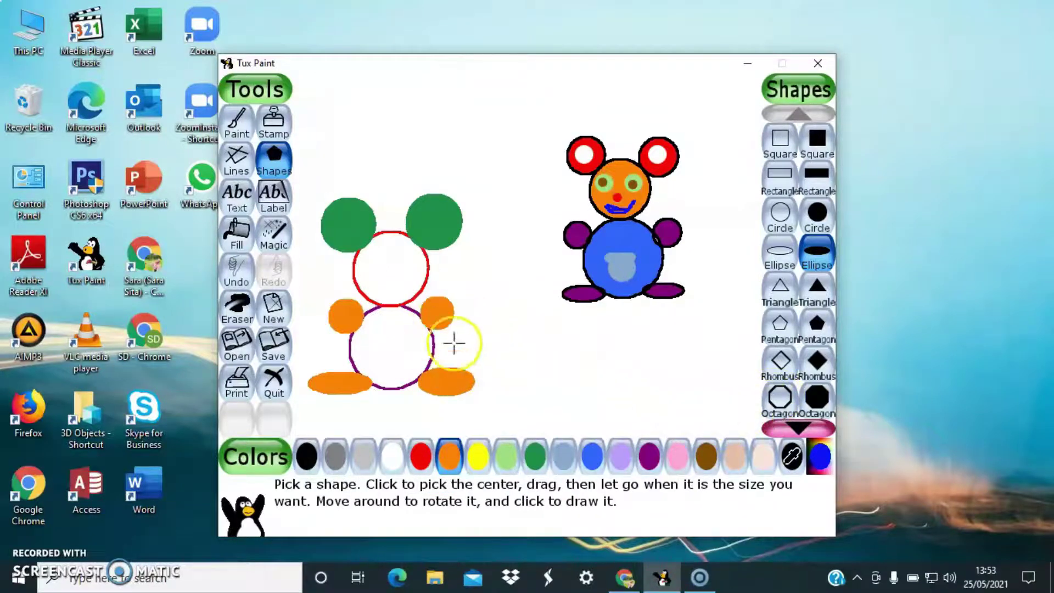
# Step: Draw a dark green circle outline inside the purple body
pyautogui.click(779, 216)
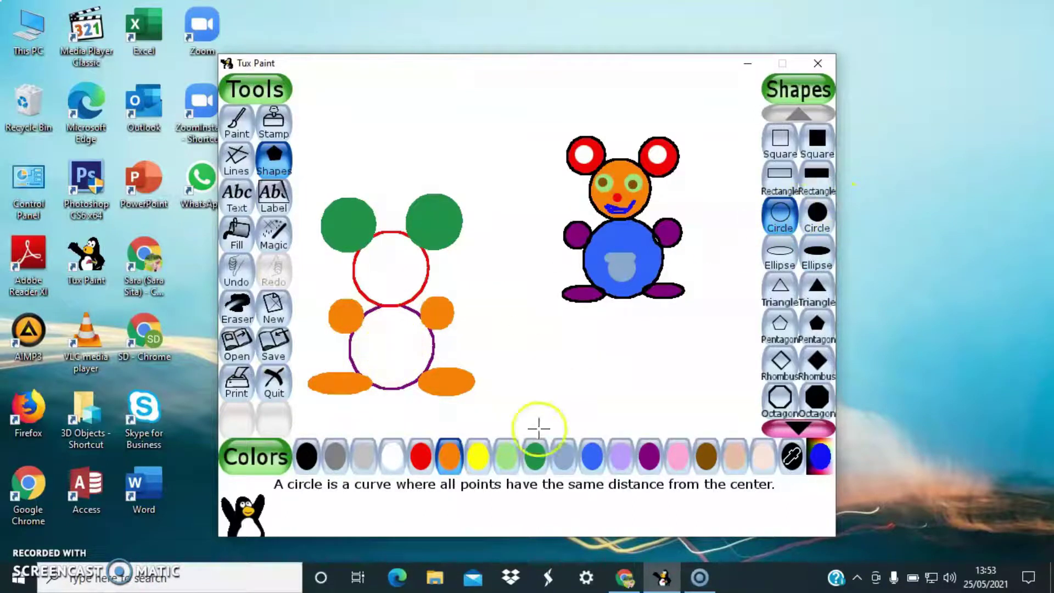
pyautogui.click(536, 457)
pyautogui.moveTo(388, 351)
pyautogui.mouseDown()
pyautogui.moveTo(388, 370)
pyautogui.moveTo(398, 356)
pyautogui.moveTo(389, 388)
pyautogui.mouseUp()
pyautogui.moveTo(367, 253); pyautogui.dragTo(366, 253)
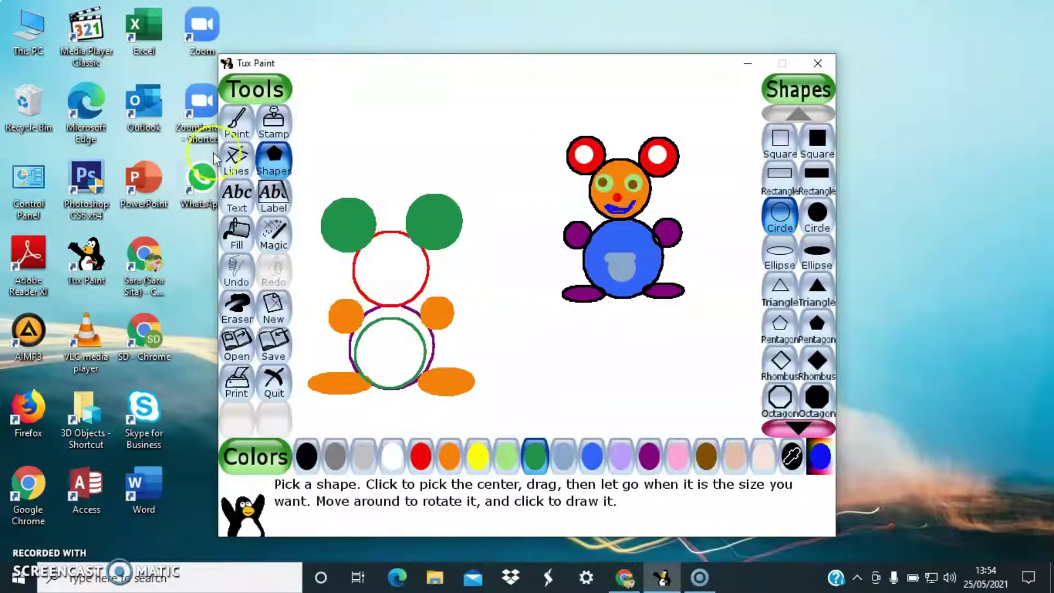
# Step: Fill the band between the purple and green circles blue and the inner circle red
pyautogui.click(237, 232)
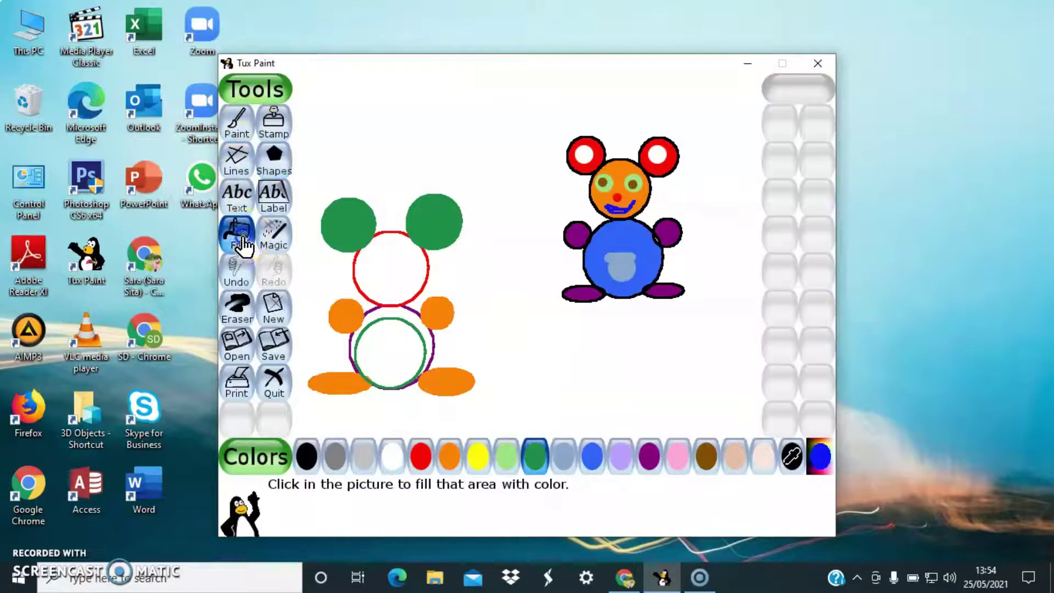
pyautogui.click(478, 469)
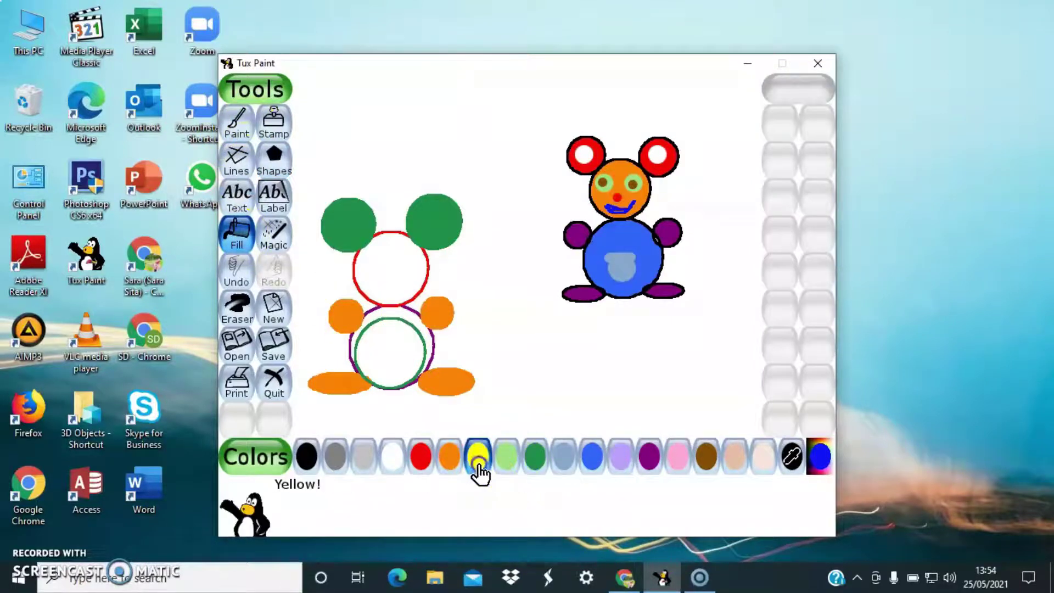
pyautogui.click(594, 466)
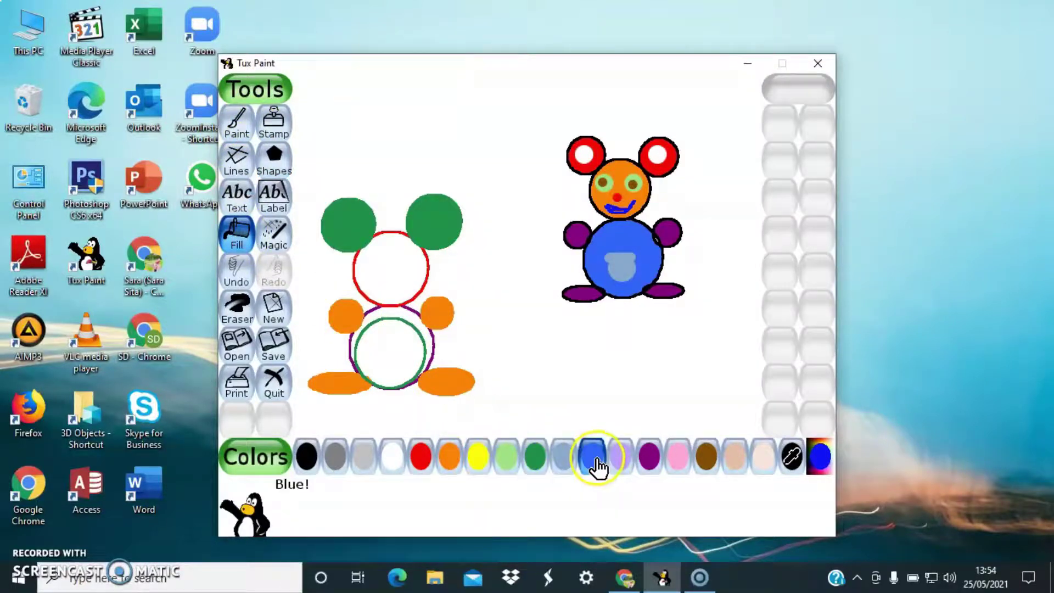
pyautogui.click(384, 311)
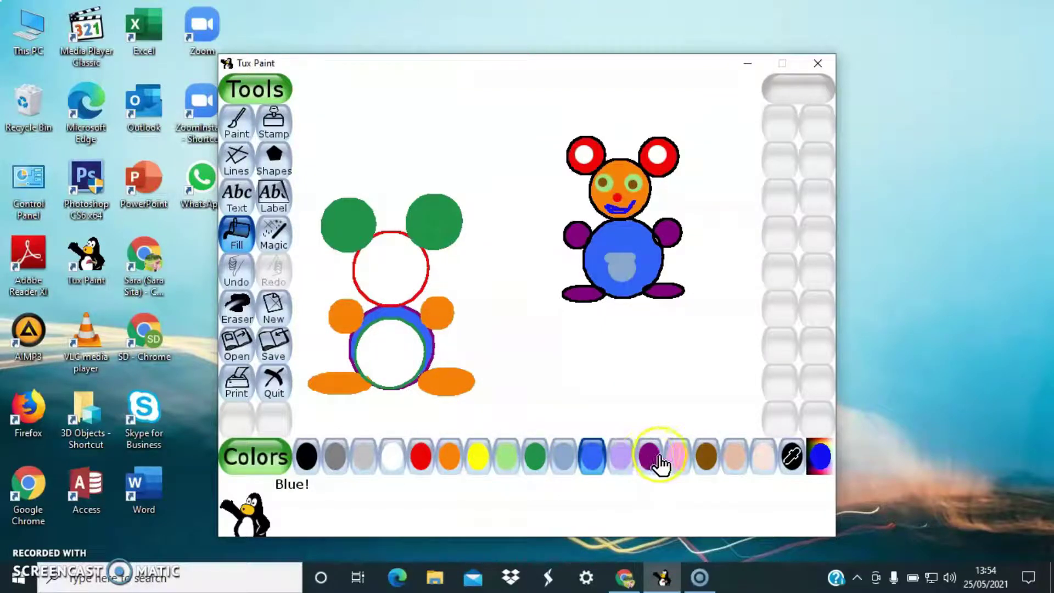
pyautogui.click(420, 456)
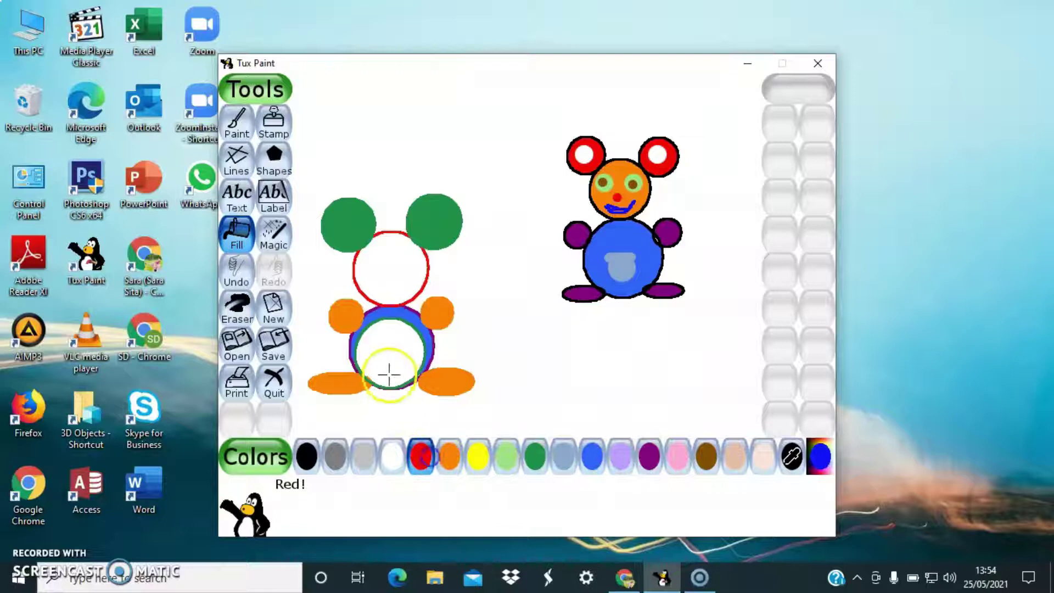
pyautogui.click(386, 359)
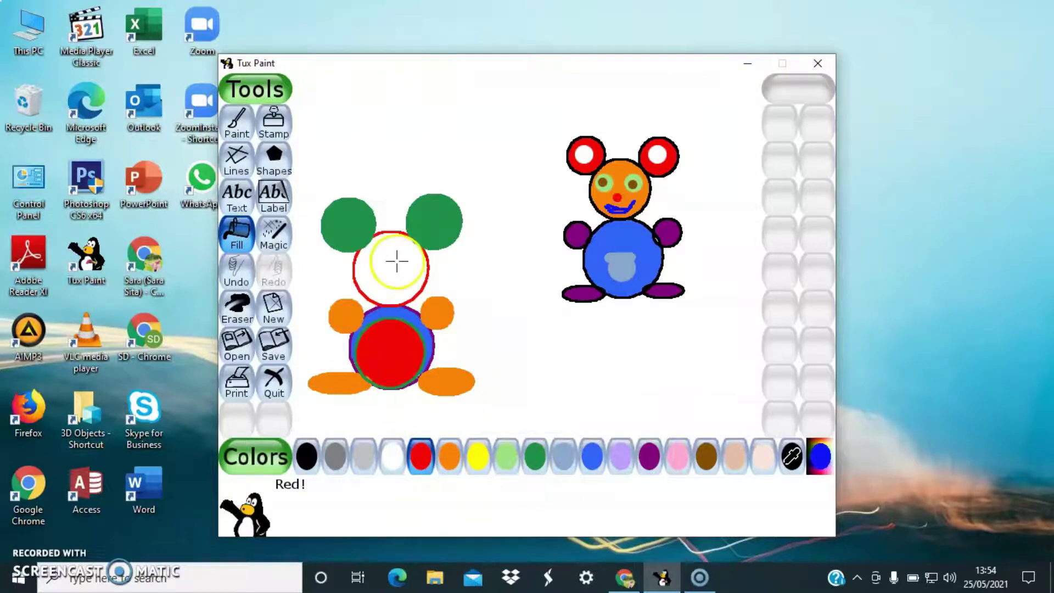
pyautogui.click(236, 121)
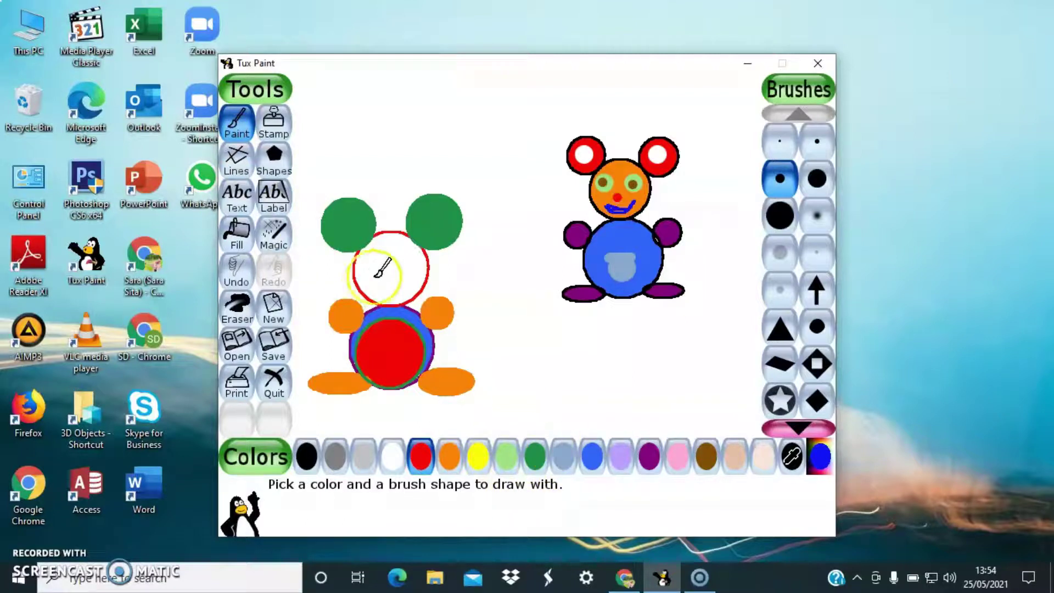
# Step: Paint purple eyes on the left mouse and draw a red straight-line mouth, replacing a purple one
pyautogui.click(650, 464)
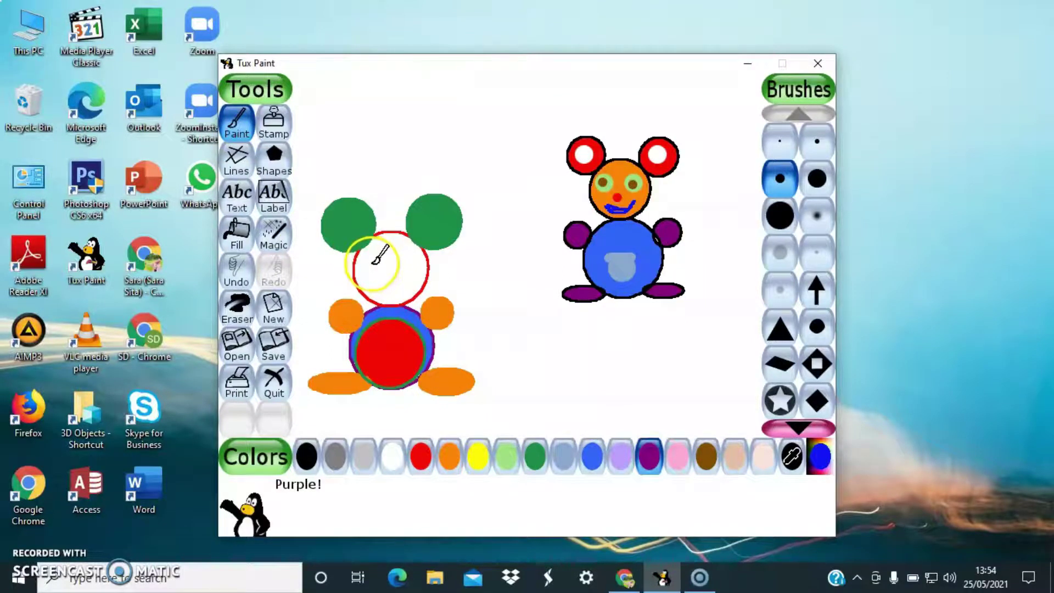
pyautogui.click(817, 178)
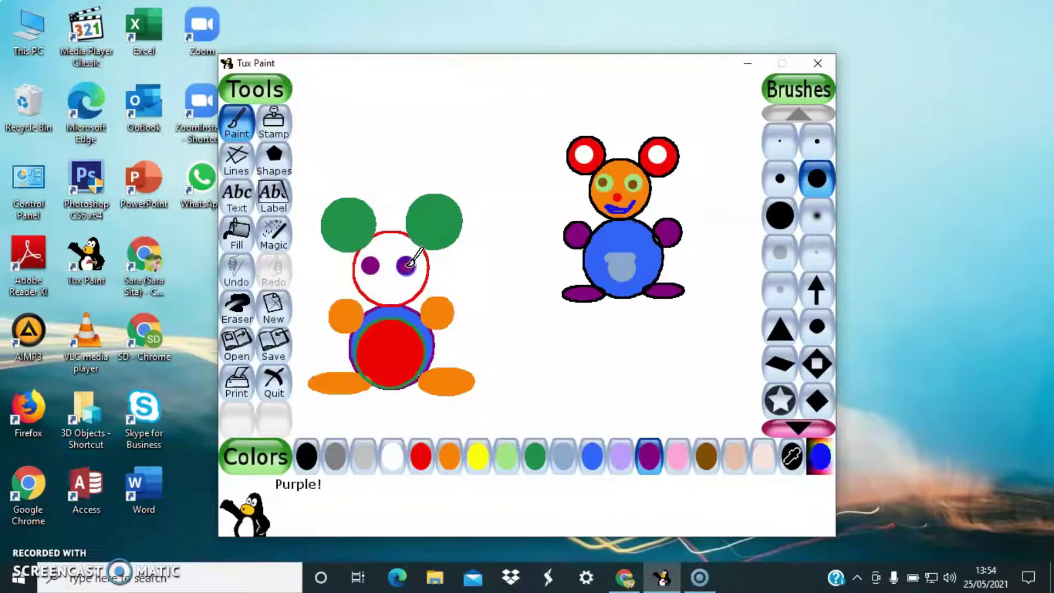
pyautogui.click(786, 181)
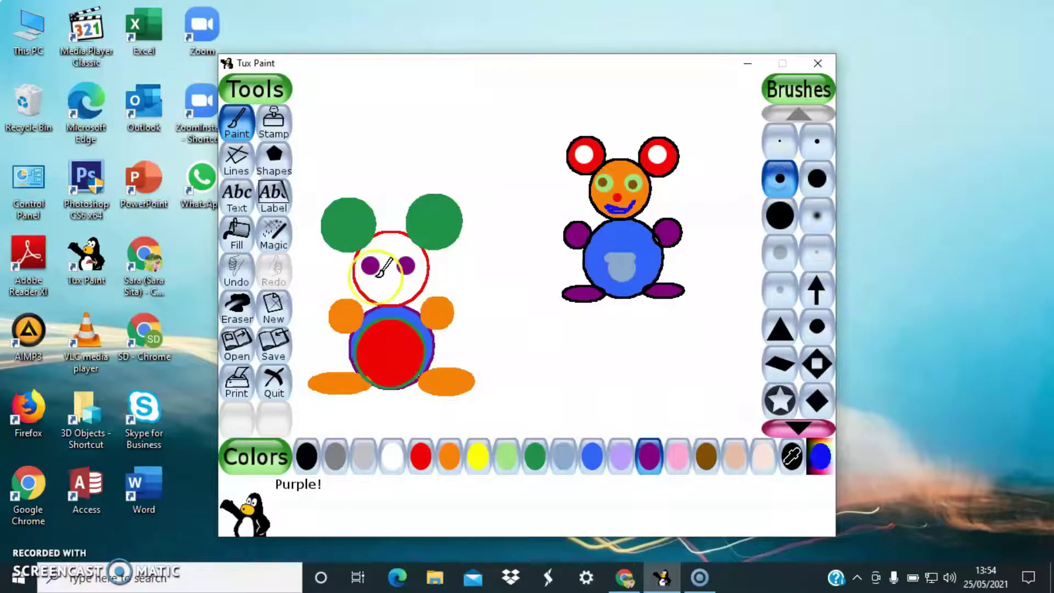
pyautogui.click(778, 143)
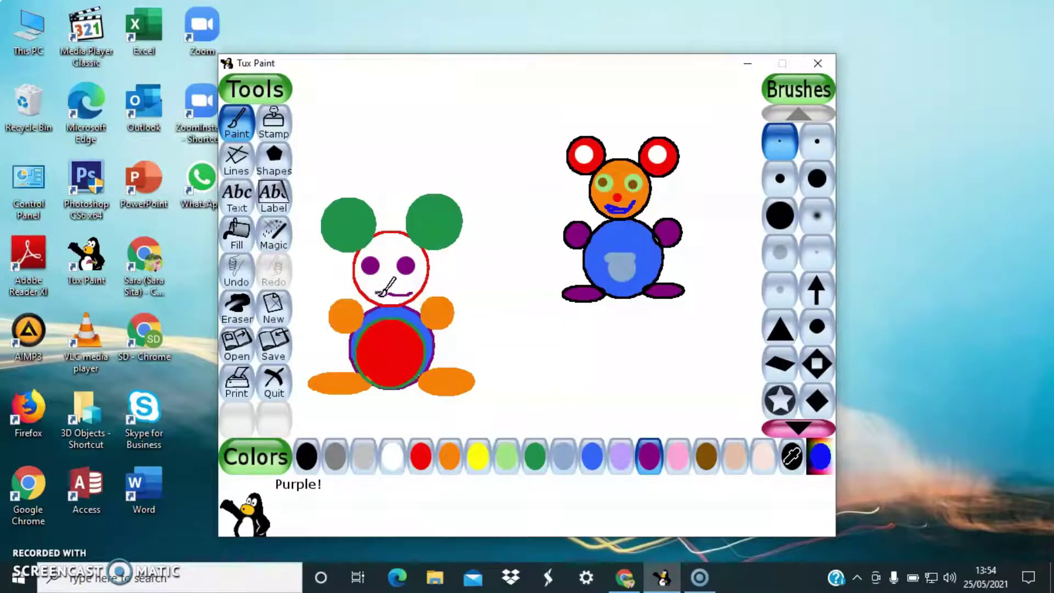
pyautogui.click(235, 271)
pyautogui.click(422, 464)
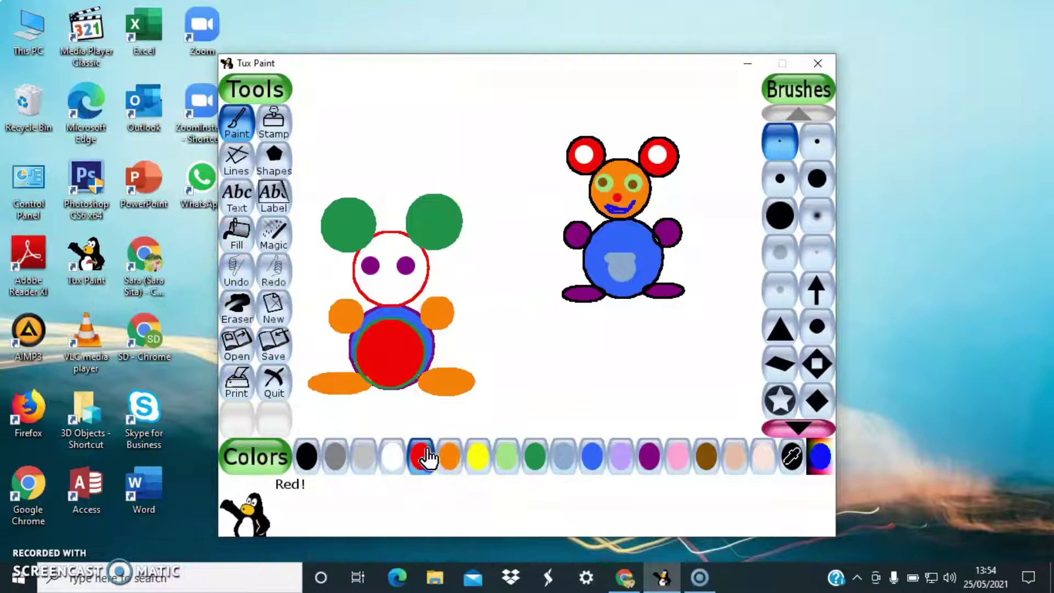
pyautogui.click(236, 162)
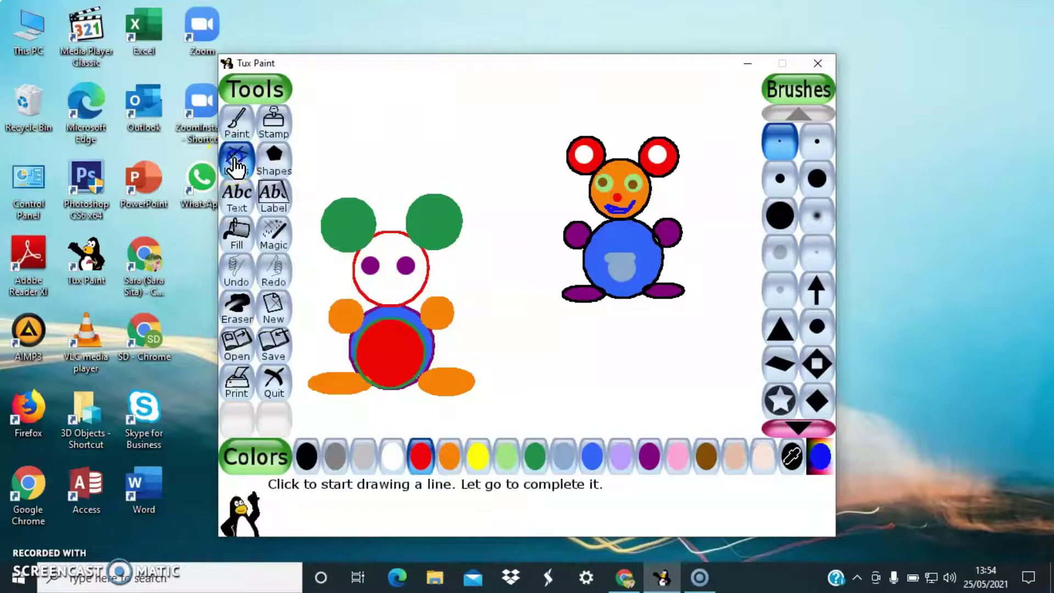
pyautogui.moveTo(377, 294)
pyautogui.mouseDown()
pyautogui.moveTo(415, 284)
pyautogui.moveTo(391, 295)
pyautogui.moveTo(401, 291)
pyautogui.mouseUp()
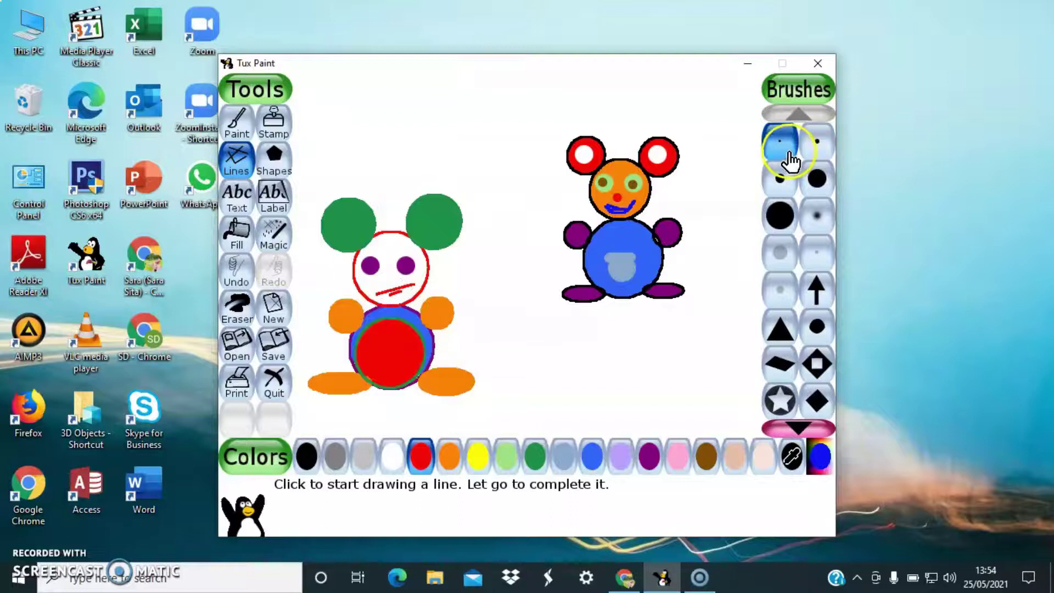
# Step: Dot a thick blue nose and a pink highlight in the left eye, redoing misplaced pink dots
pyautogui.click(779, 178)
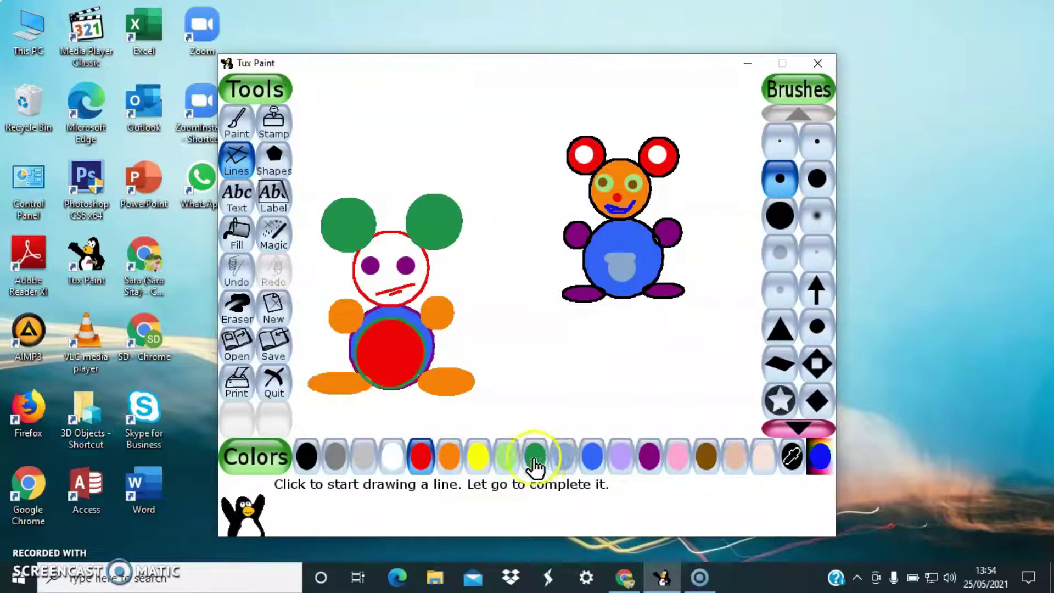
pyautogui.click(594, 465)
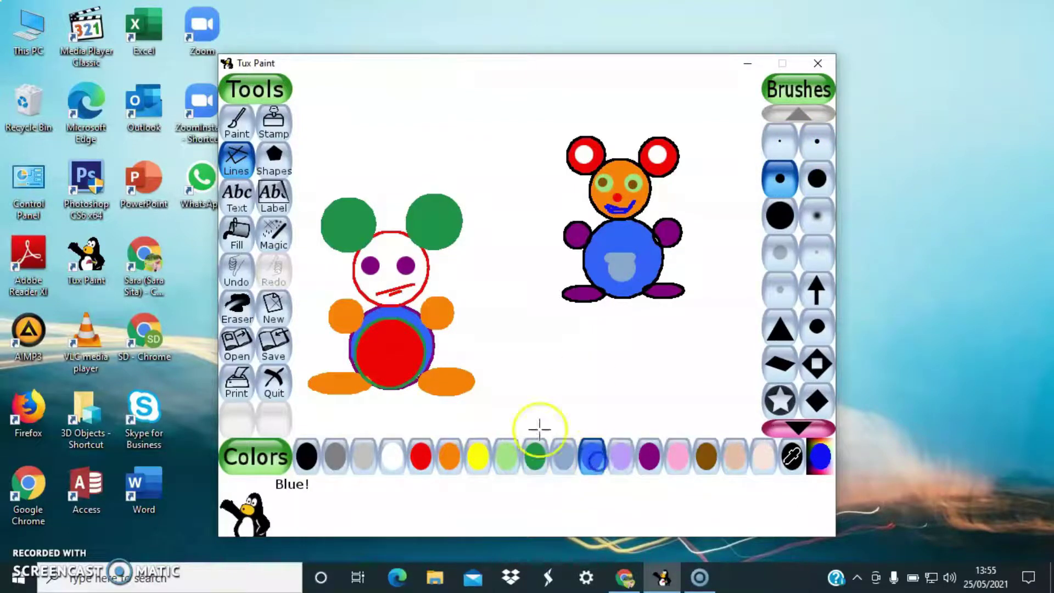
pyautogui.click(386, 279)
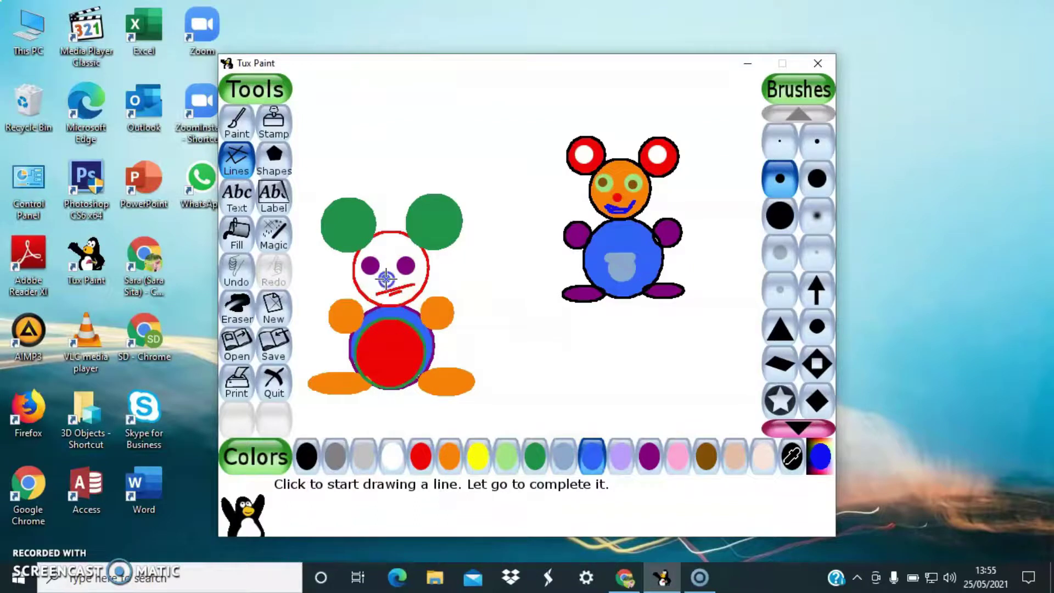
pyautogui.click(335, 458)
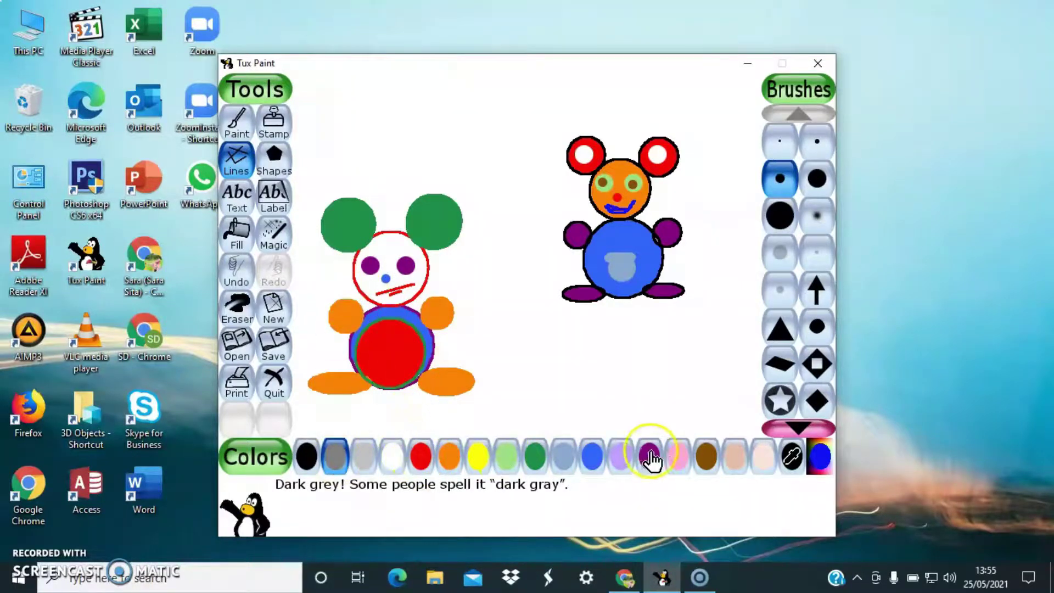
pyautogui.click(677, 458)
pyautogui.click(370, 265)
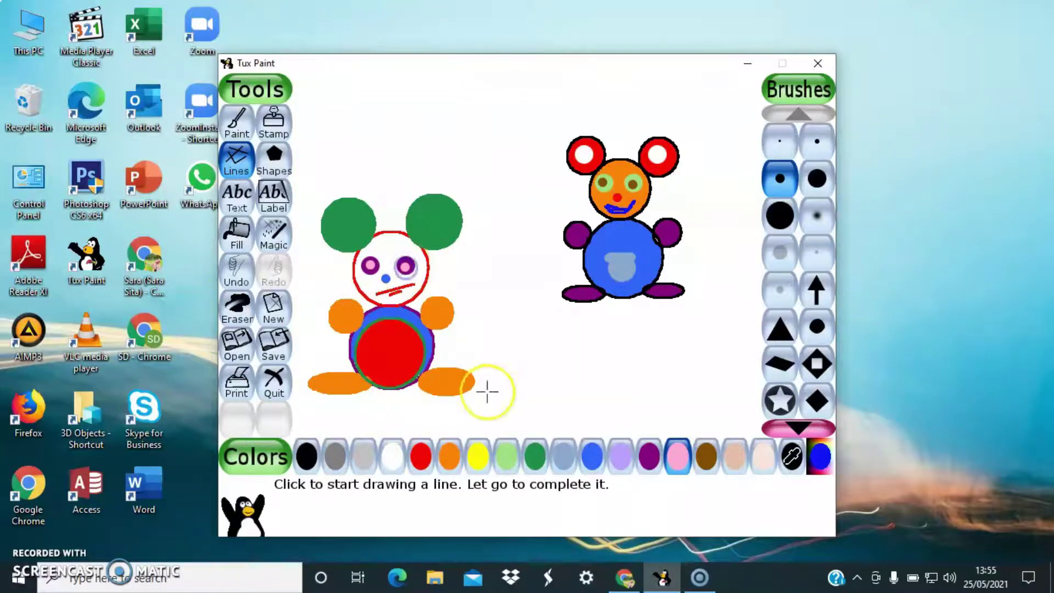
pyautogui.click(242, 278)
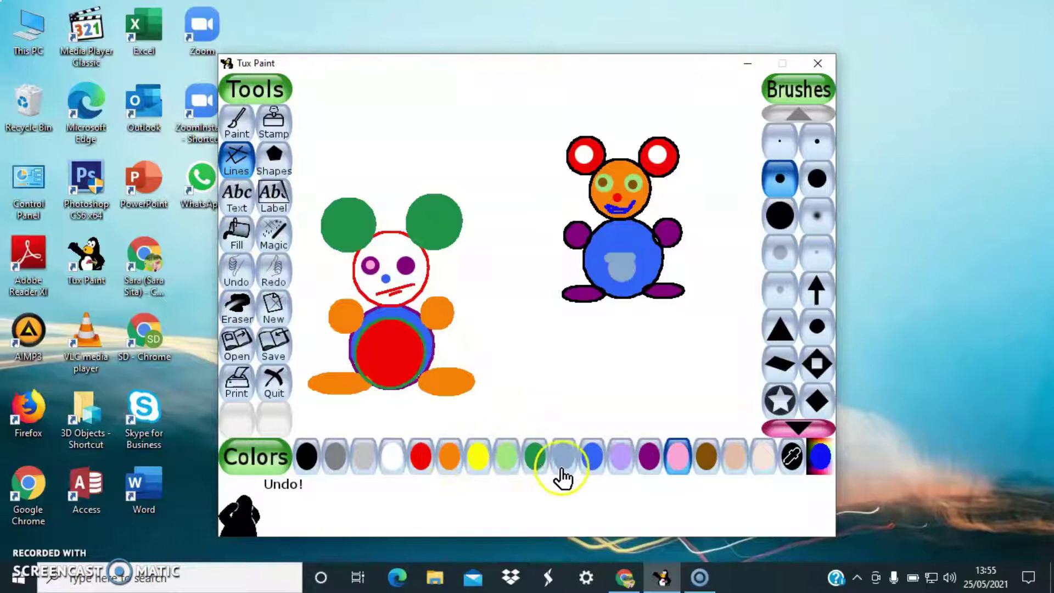
pyautogui.click(505, 471)
pyautogui.click(676, 462)
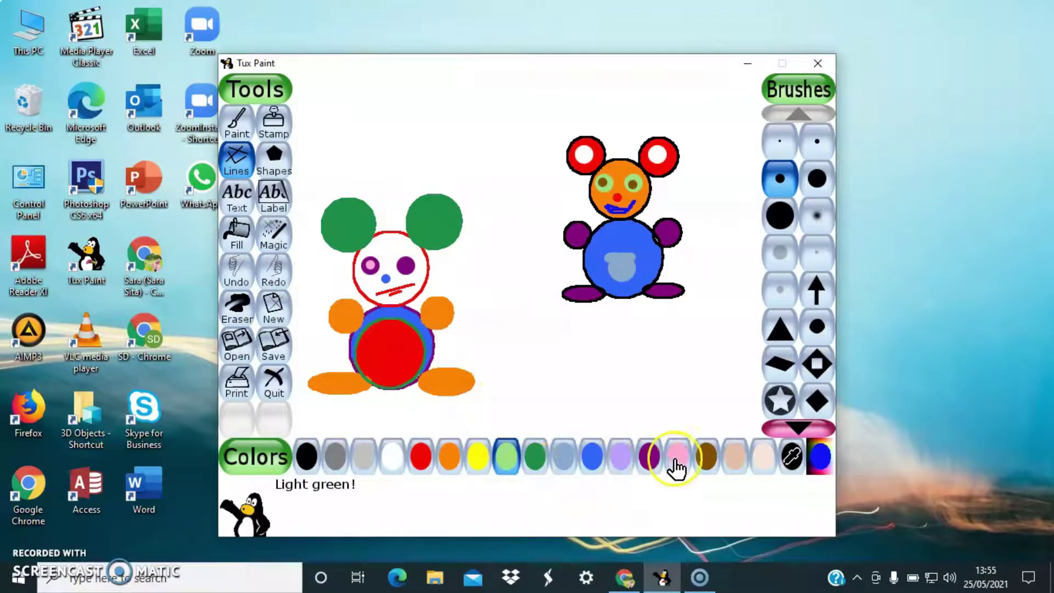
pyautogui.moveTo(395, 236); pyautogui.dragTo(394, 239)
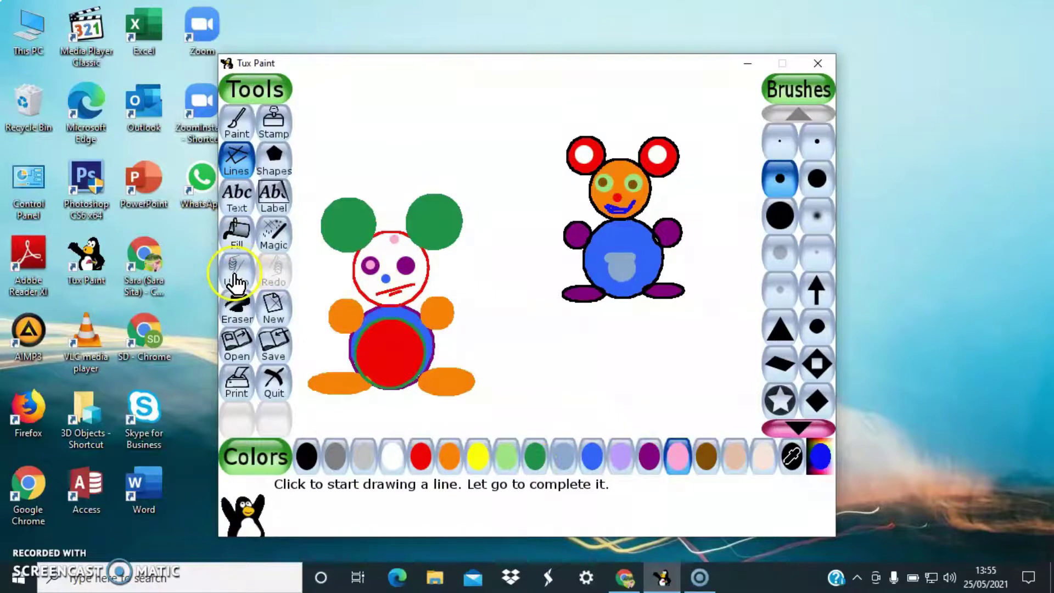
pyautogui.click(237, 233)
# Step: Fill the left mouse's face pink, then try the Magic grass effect and undo it
pyautogui.click(394, 244)
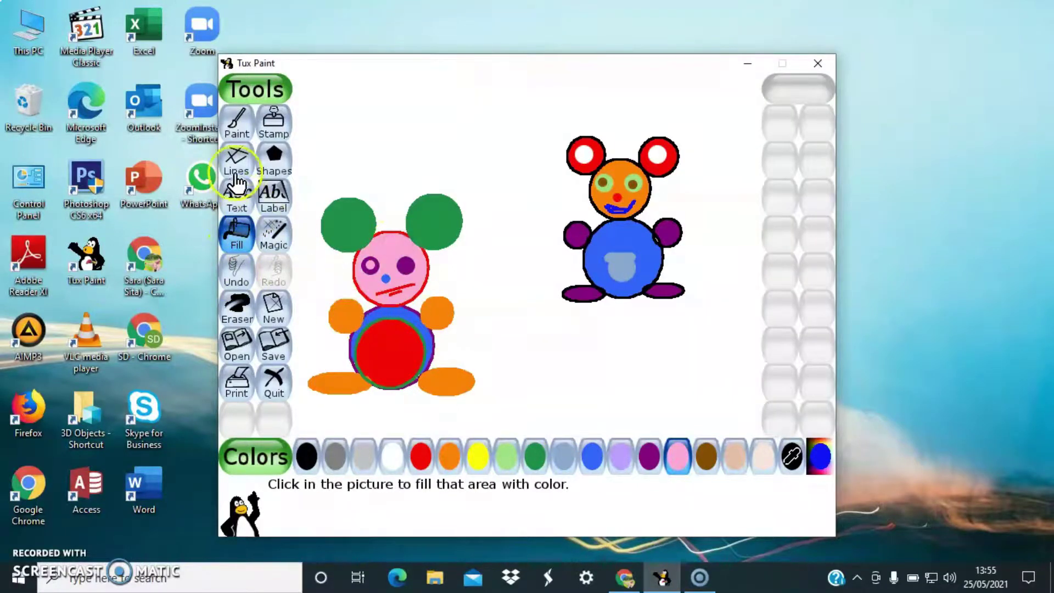
pyautogui.click(237, 122)
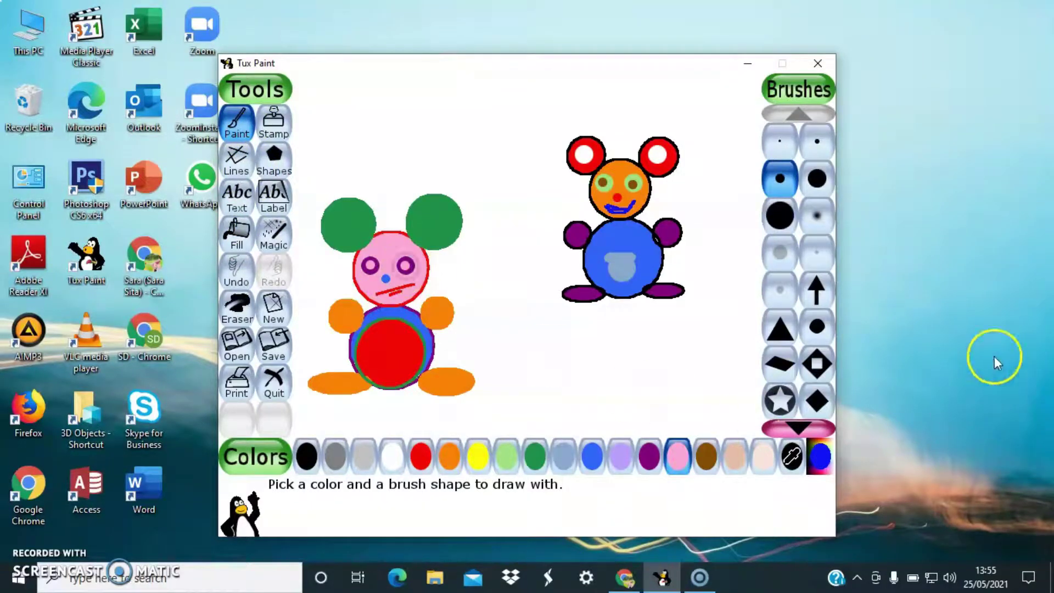
pyautogui.click(271, 242)
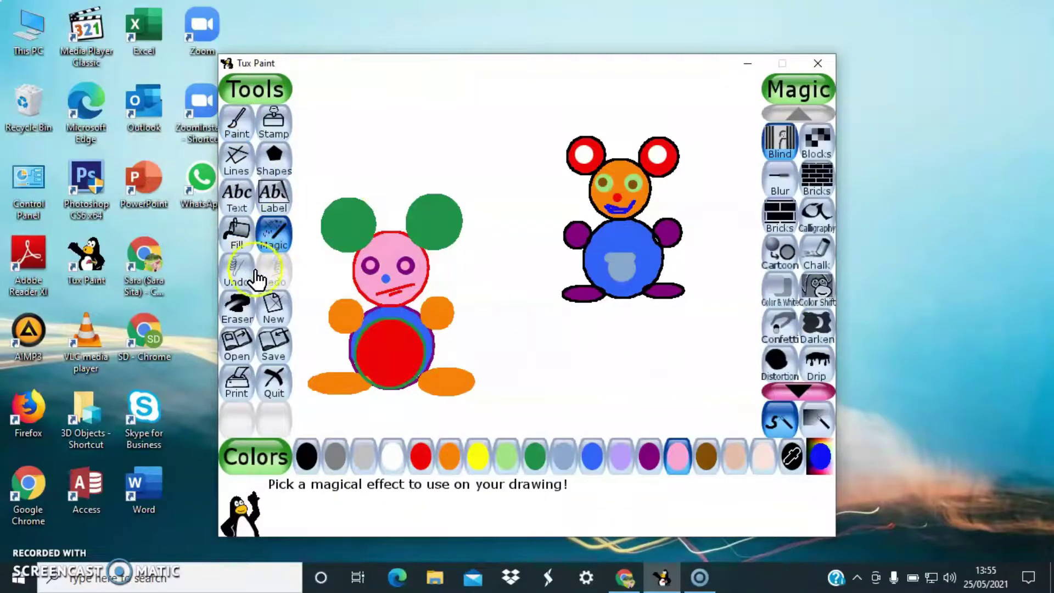
pyautogui.scroll(-6, 818, 296)
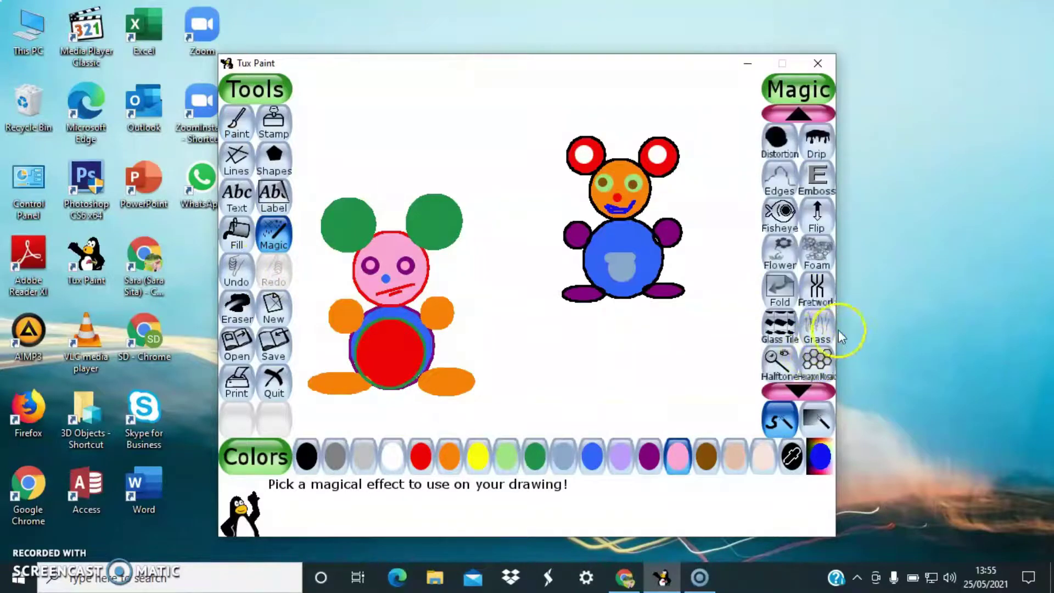
pyautogui.click(822, 329)
pyautogui.click(237, 286)
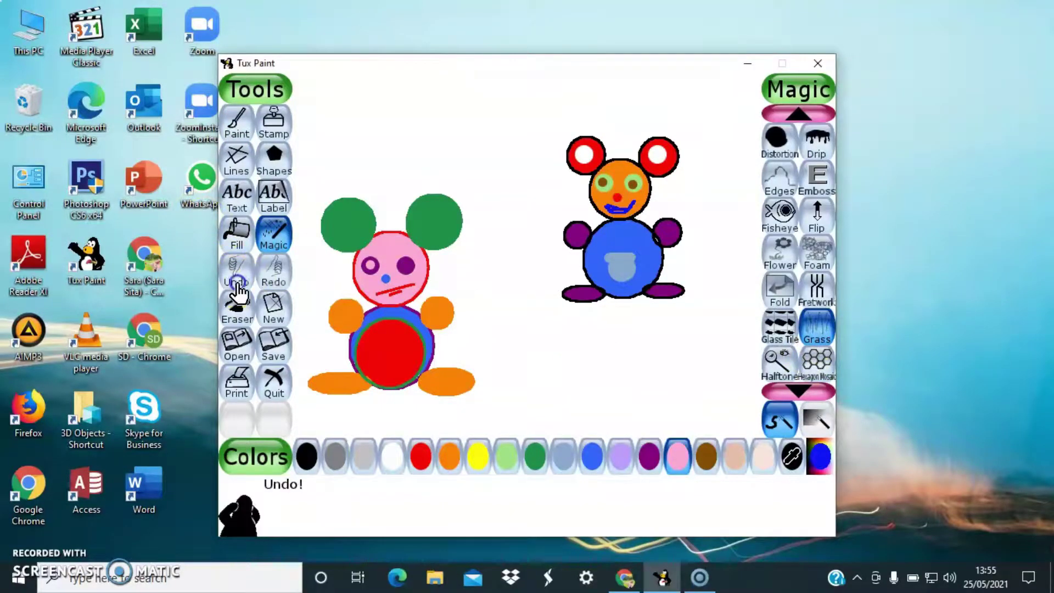
# Step: Fill the white canvas background with sky blue
pyautogui.click(565, 461)
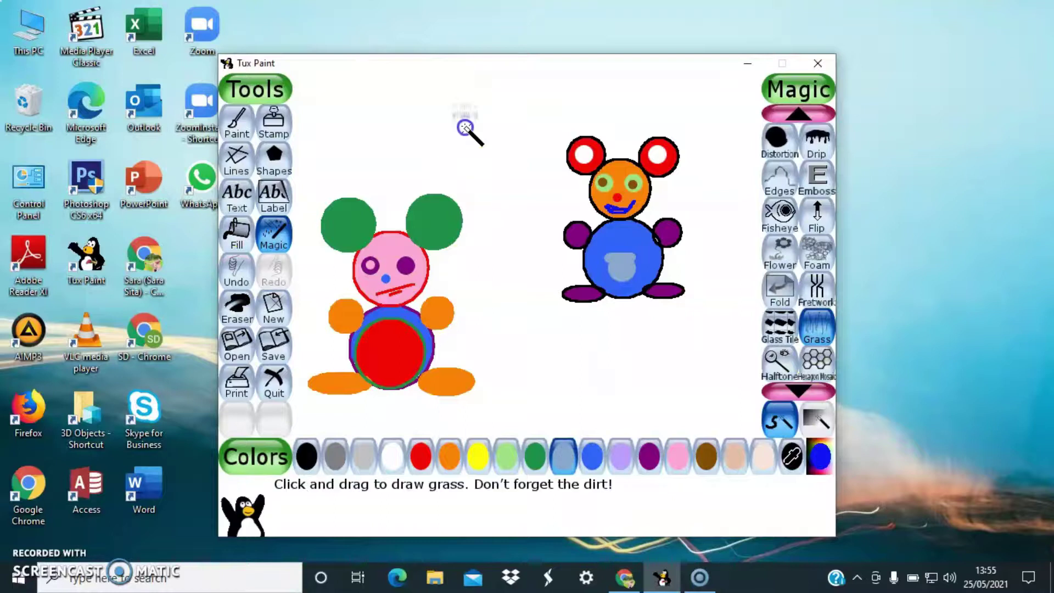
pyautogui.click(240, 268)
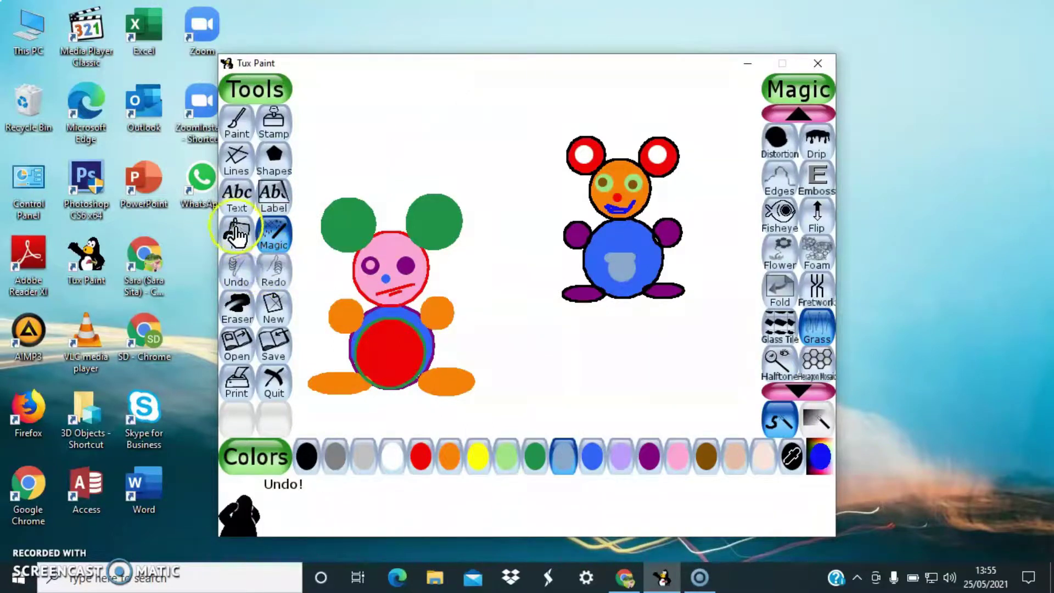
pyautogui.click(237, 234)
pyautogui.click(463, 123)
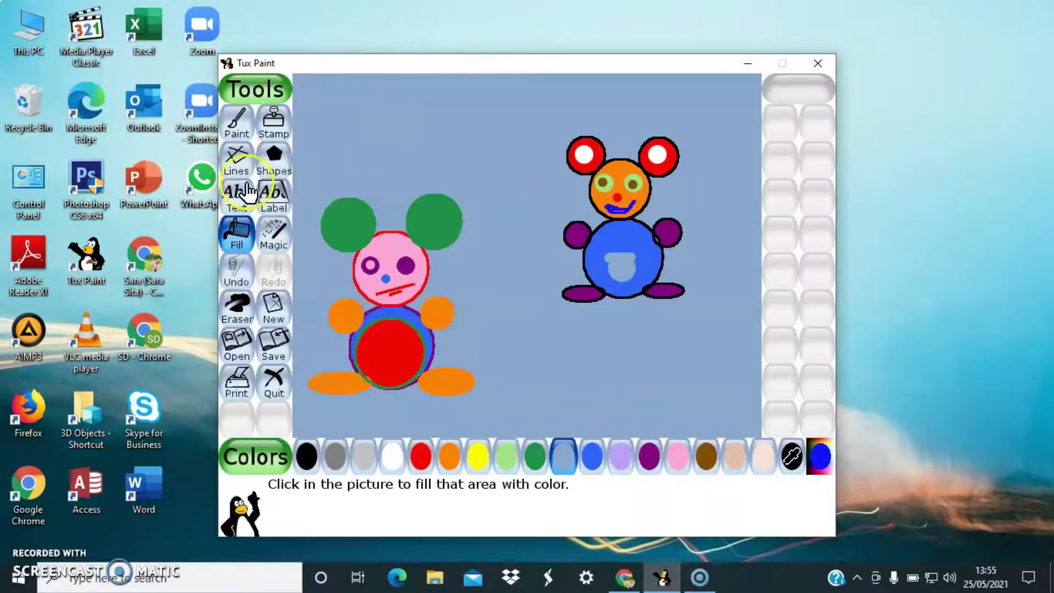
# Step: Dab two white clouds with the large round brush, one above each mouse
pyautogui.click(236, 122)
pyautogui.click(780, 214)
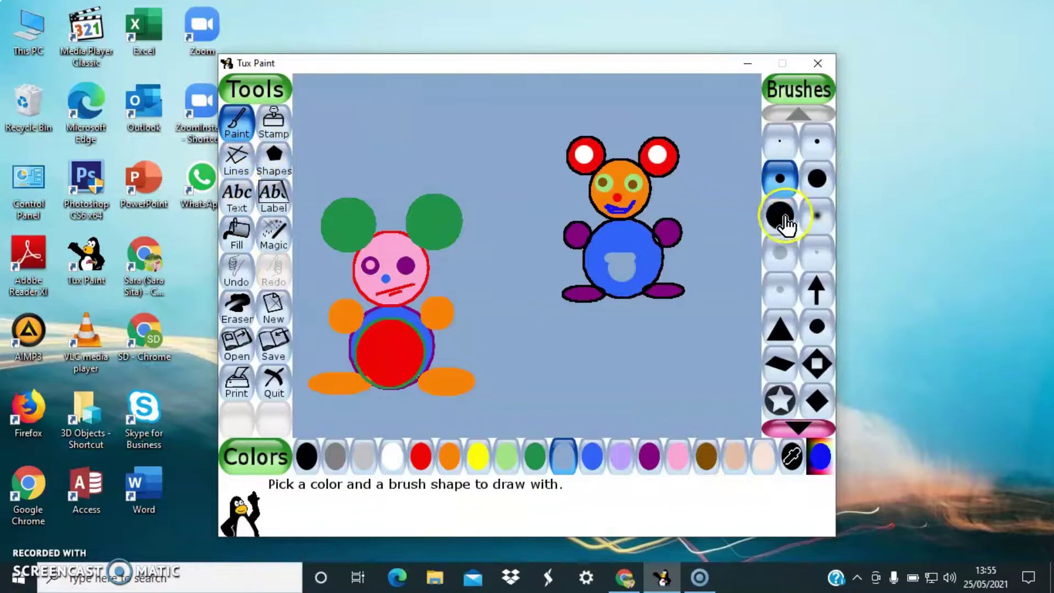
pyautogui.click(389, 460)
pyautogui.click(384, 131)
pyautogui.click(402, 118)
pyautogui.click(665, 116)
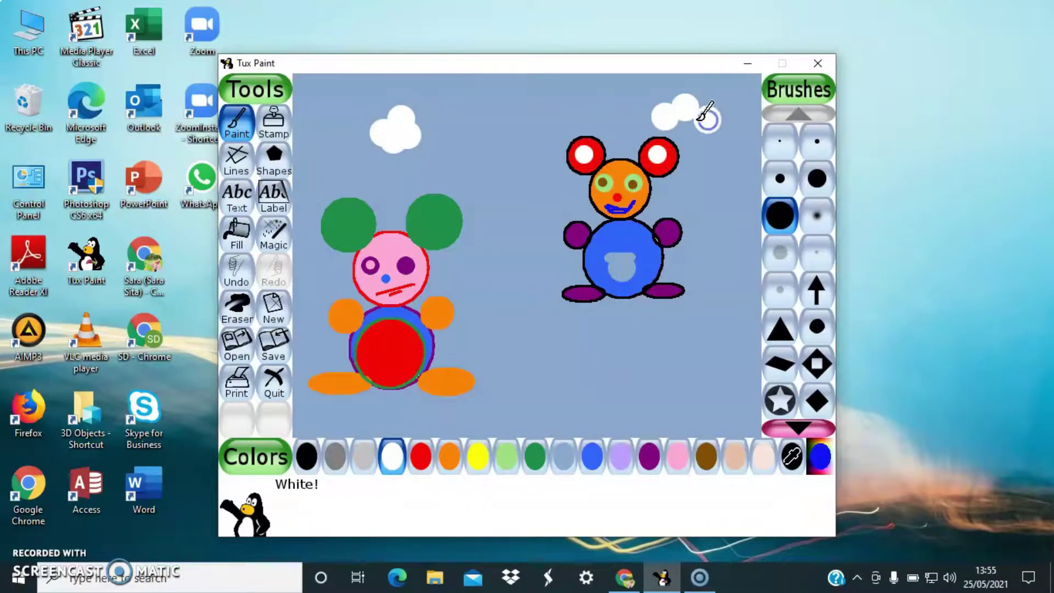
pyautogui.click(262, 245)
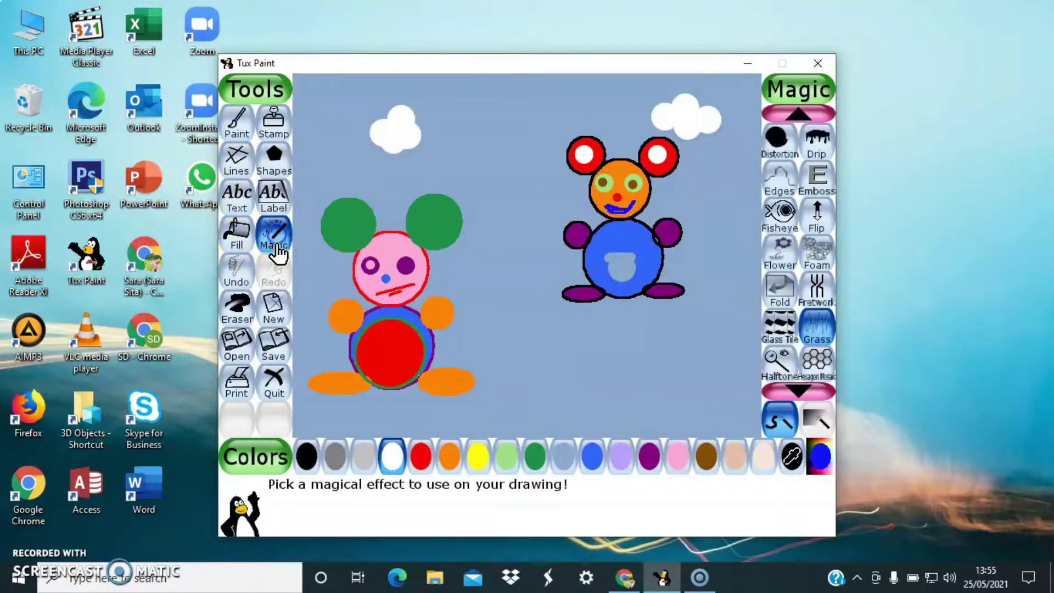
pyautogui.click(530, 456)
# Step: Paint dark green Magic grass along the bottom right and plant red flowers on stalks
pyautogui.moveTo(508, 418)
pyautogui.mouseDown()
pyautogui.moveTo(753, 408)
pyautogui.moveTo(743, 393)
pyautogui.moveTo(566, 390)
pyautogui.moveTo(535, 407)
pyautogui.moveTo(599, 360)
pyautogui.moveTo(723, 374)
pyautogui.mouseUp()
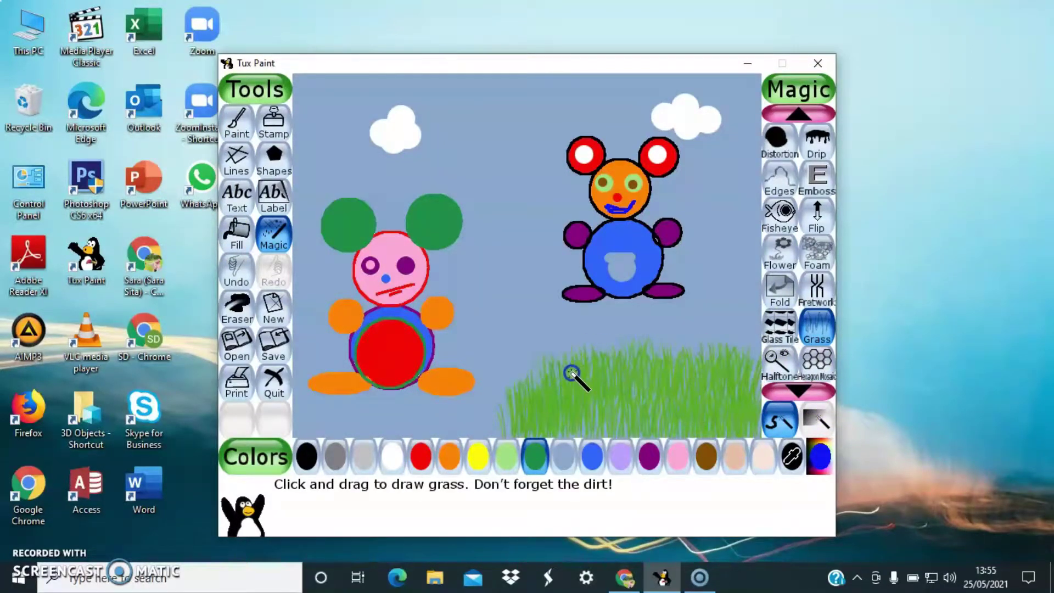
pyautogui.click(783, 248)
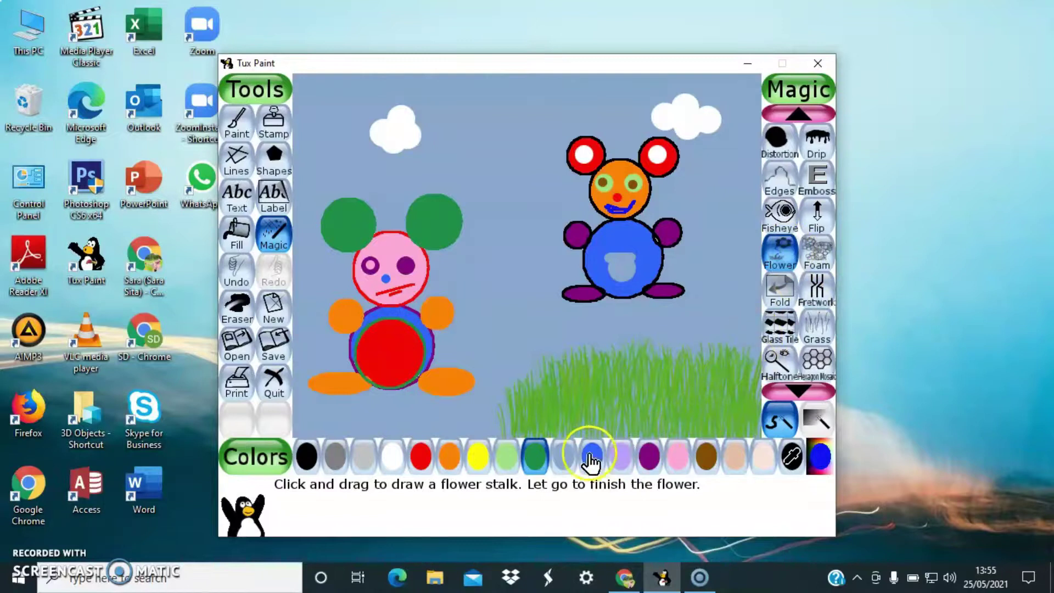
pyautogui.click(420, 455)
pyautogui.moveTo(512, 332)
pyautogui.mouseDown()
pyautogui.moveTo(602, 404)
pyautogui.moveTo(586, 411)
pyautogui.mouseUp()
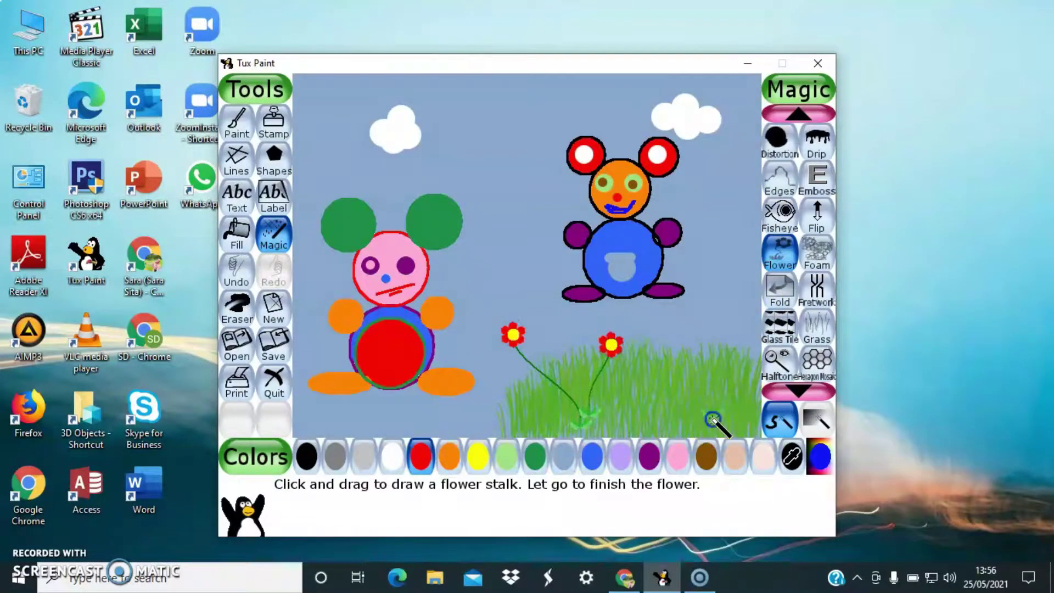
pyautogui.moveTo(717, 417); pyautogui.dragTo(755, 309)
# Step: Draw a rainbow arching across the sky over both mice
pyautogui.scroll(-8, 818, 341)
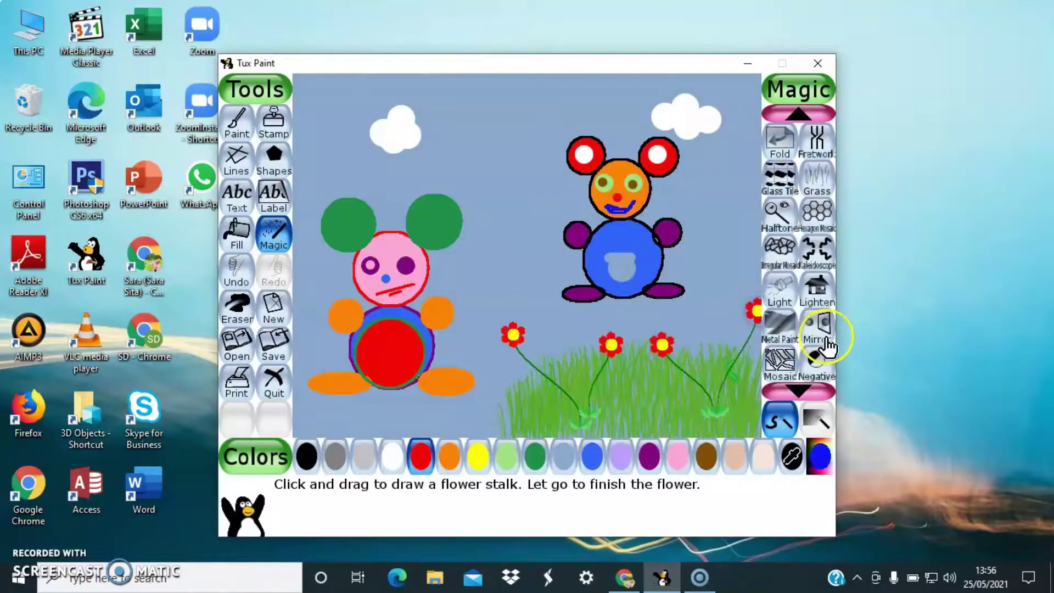
pyautogui.scroll(-3, 809, 360)
pyautogui.click(779, 288)
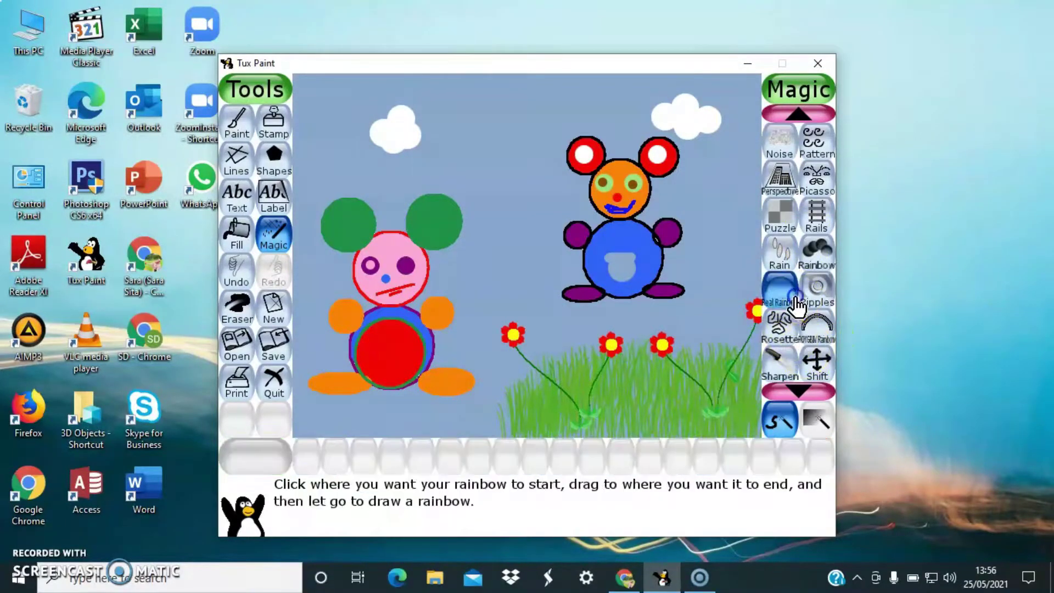
pyautogui.moveTo(295, 316); pyautogui.dragTo(755, 310)
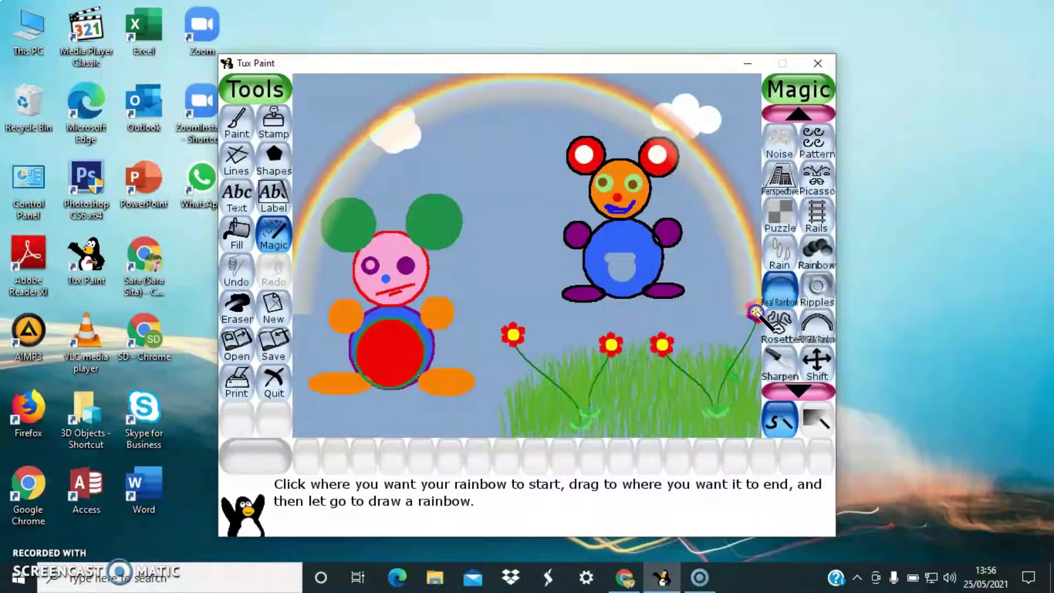
# Step: Lay train rails along the bottom left and under the right mouse's feet
pyautogui.click(816, 214)
pyautogui.moveTo(299, 423); pyautogui.dragTo(462, 429)
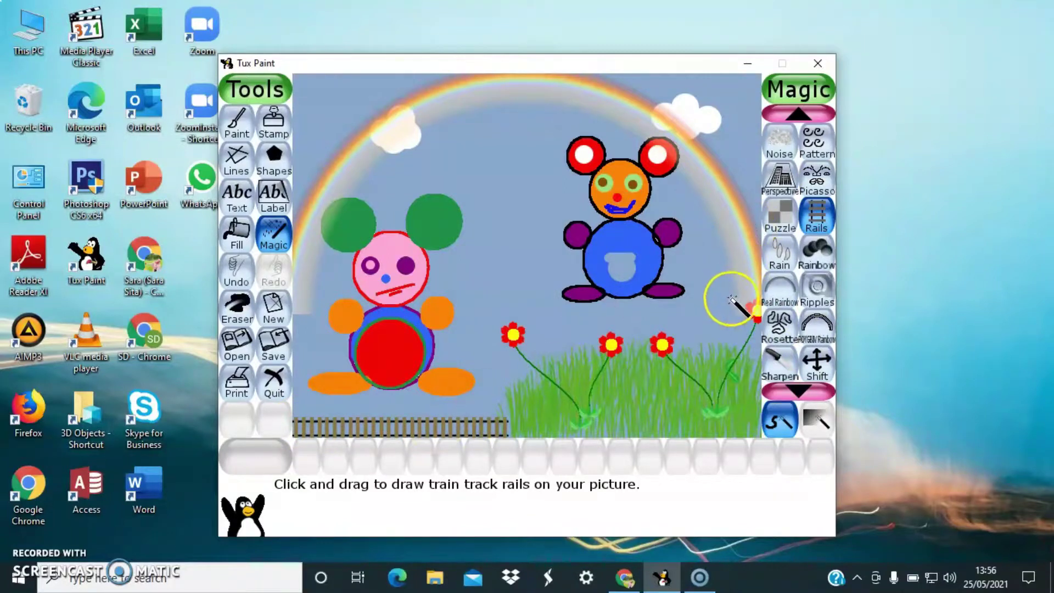
pyautogui.moveTo(565, 317); pyautogui.dragTo(642, 316)
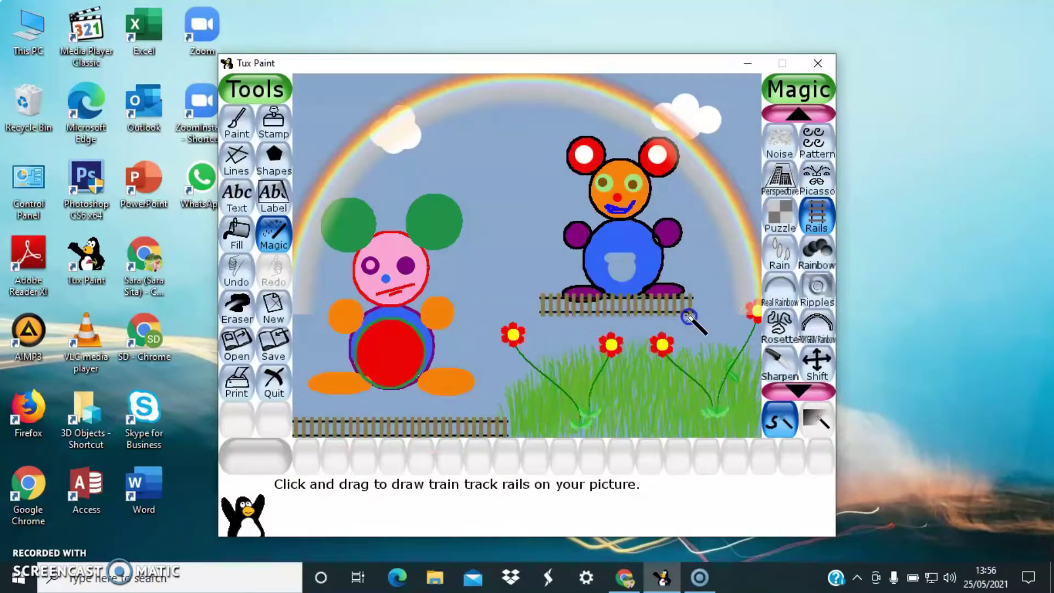